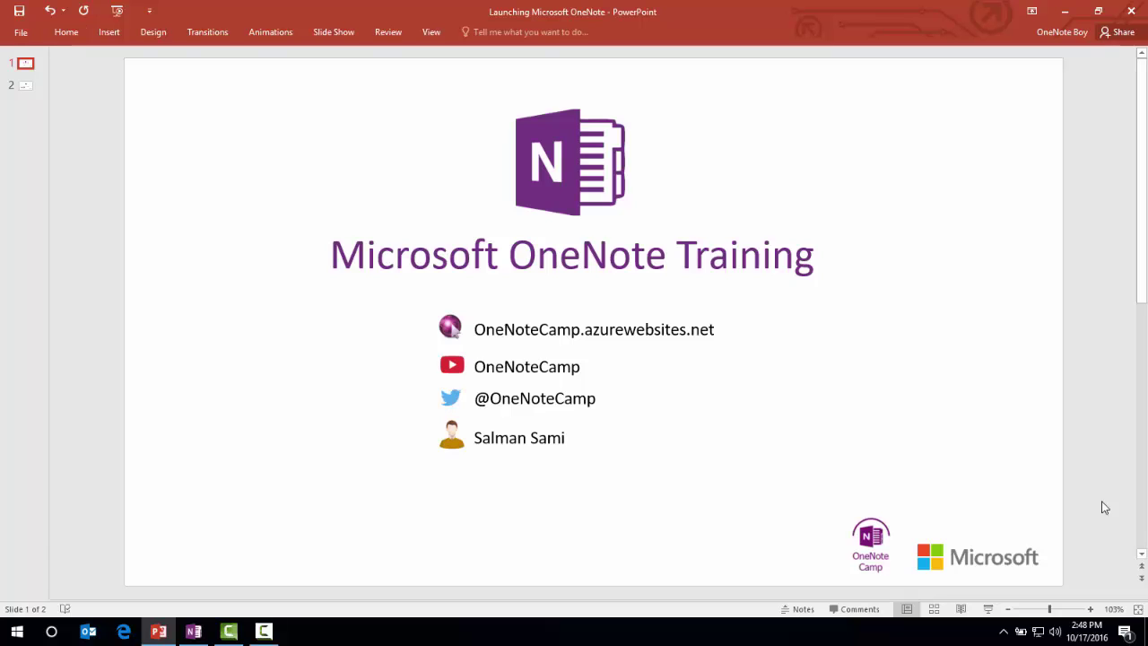
View the second slide, switch to OneNote and insert a new Excel spreadsheet into the "Inserting Excel Spread Sheet in Microsoft OneNote Page." page.
click(27, 85)
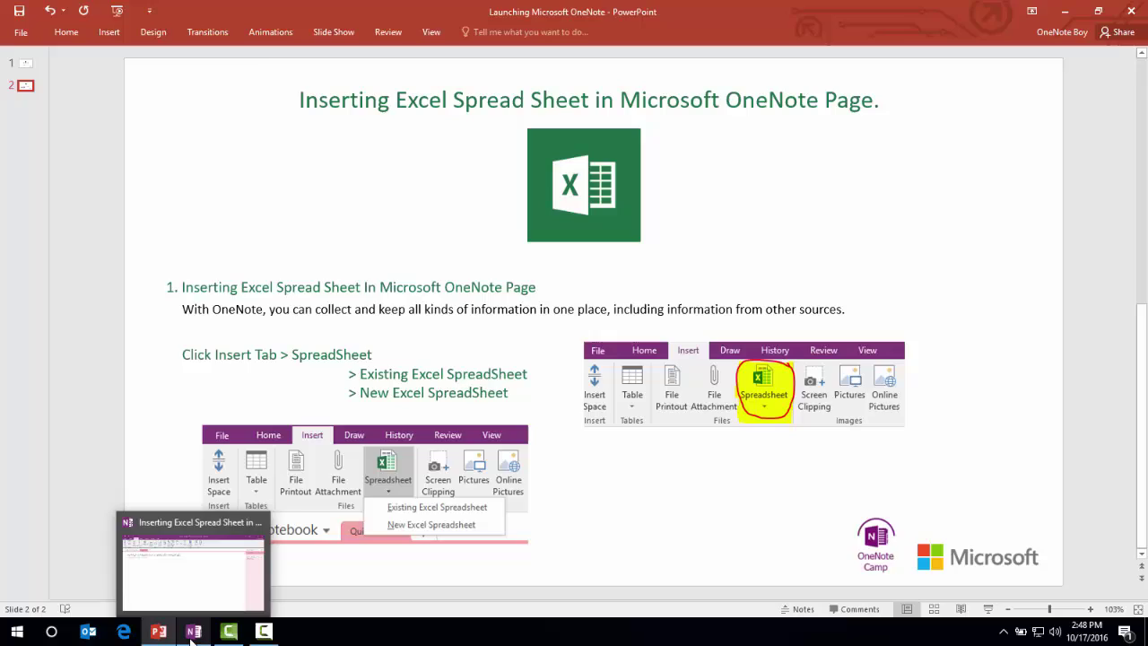
click(191, 638)
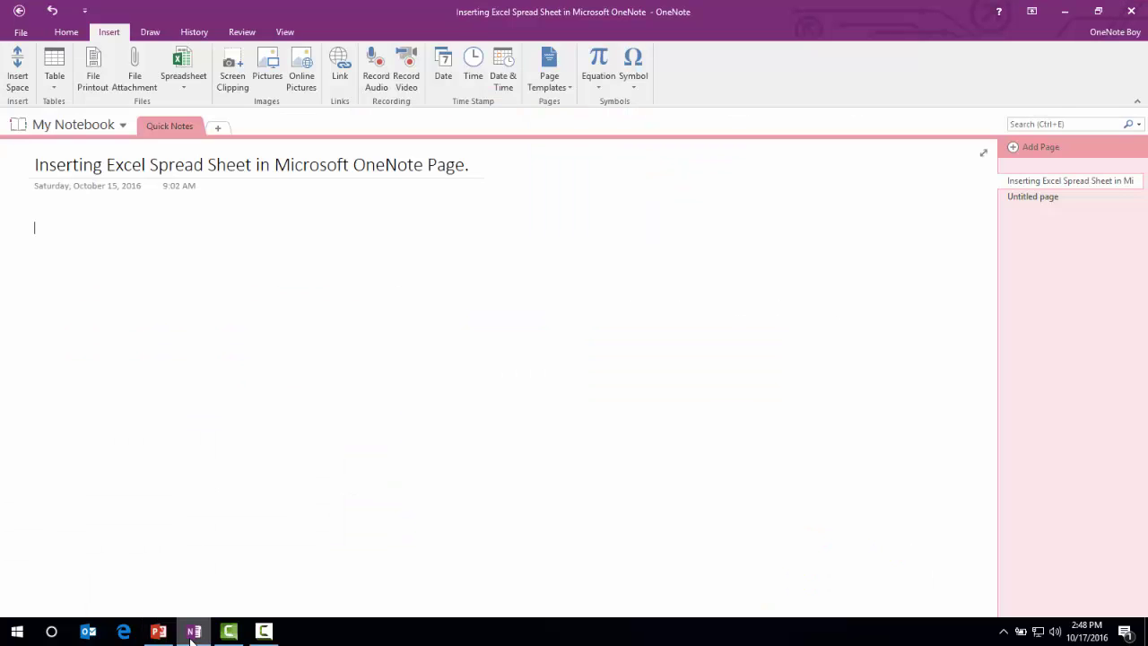
click(62, 36)
click(109, 35)
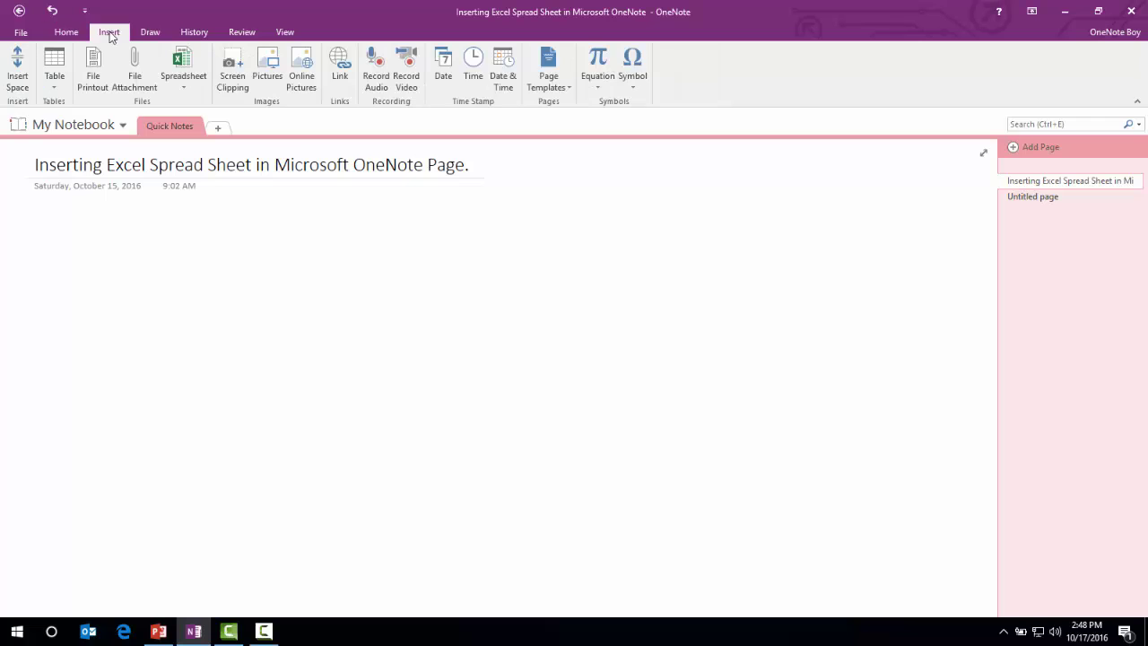
click(185, 90)
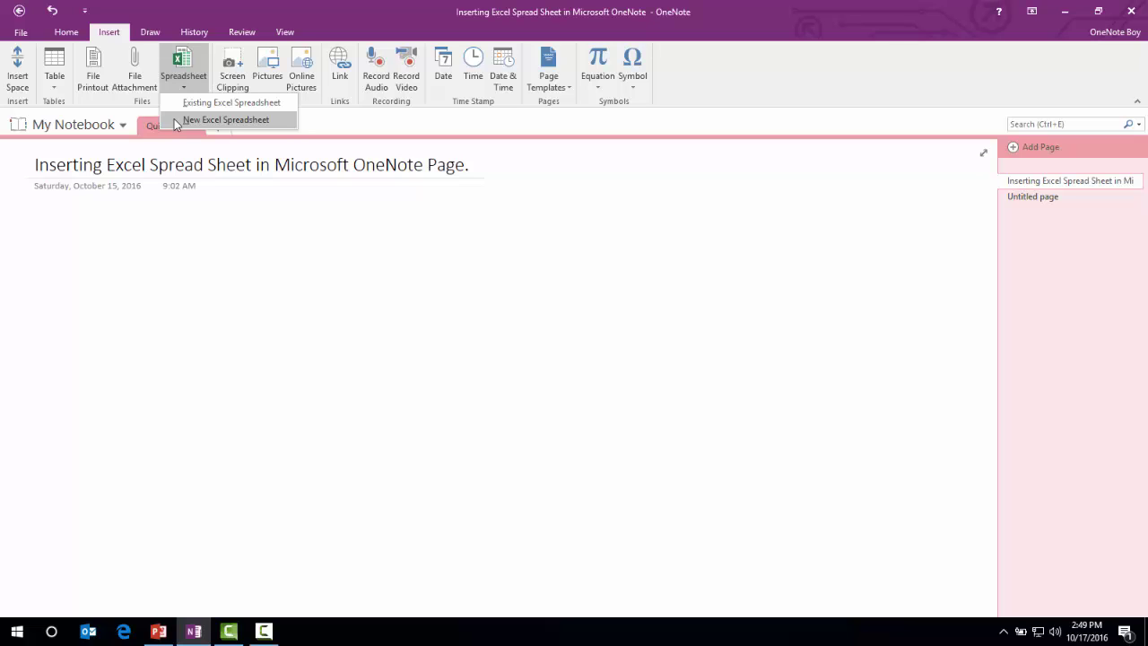
click(175, 120)
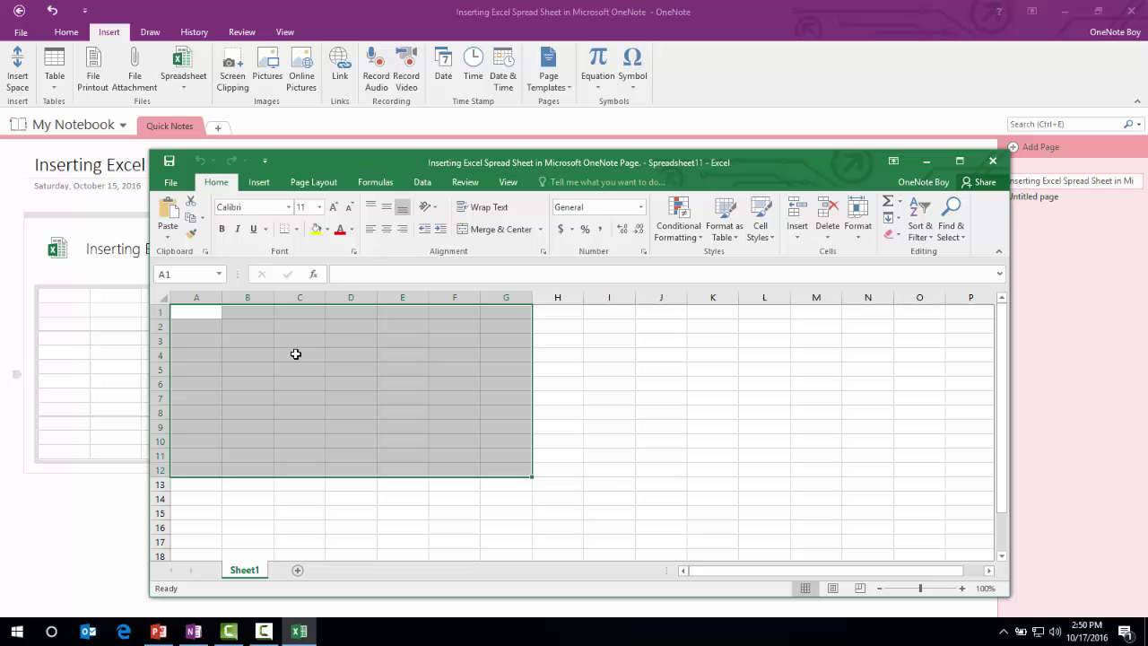
Enter the numbers 1, 2, 3, 4 and 5 in cells A1 to E1 of the embedded spreadsheet.
text(1)
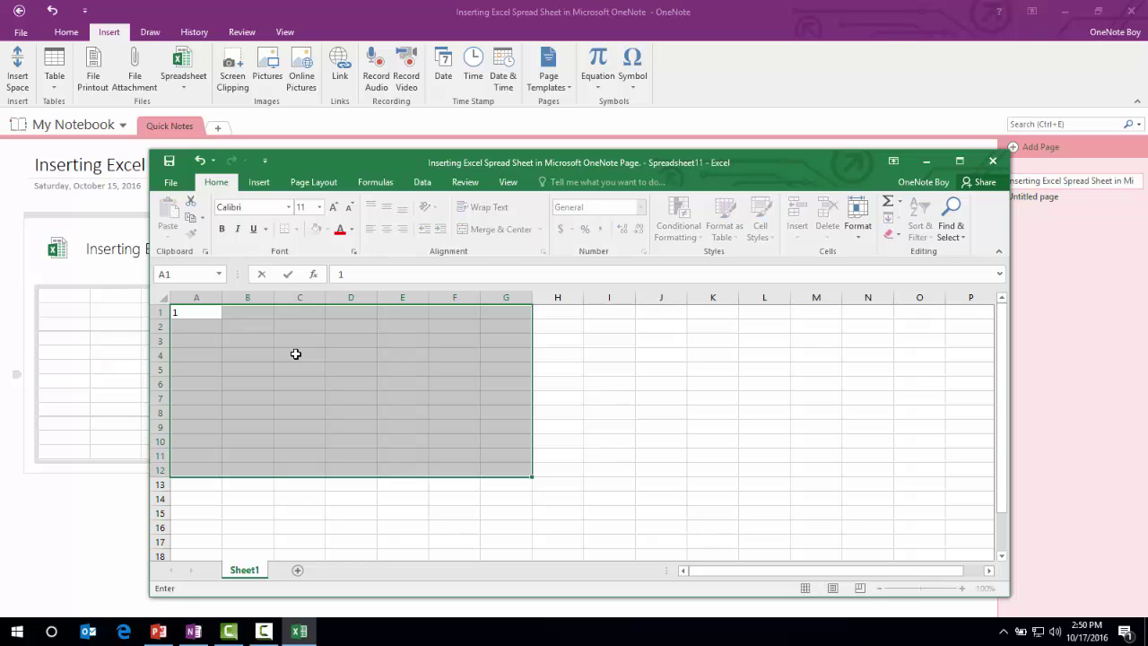
key(Tab)
text(2)
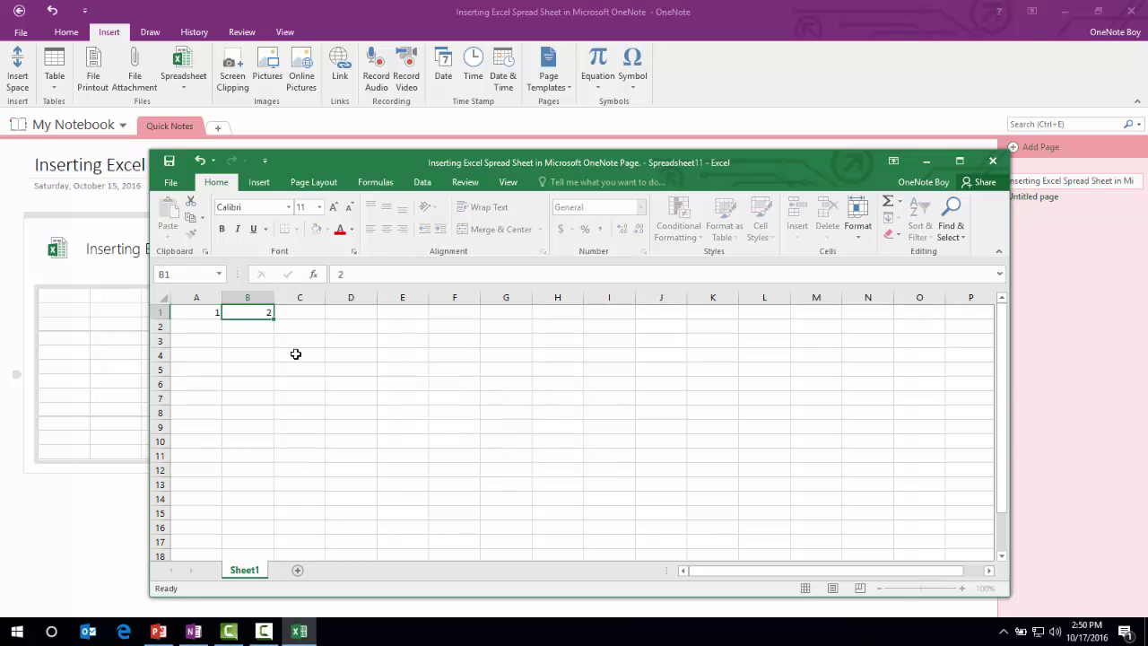
key(Tab)
text(3)
key(Tab)
text(4)
key(Tab)
text(5)
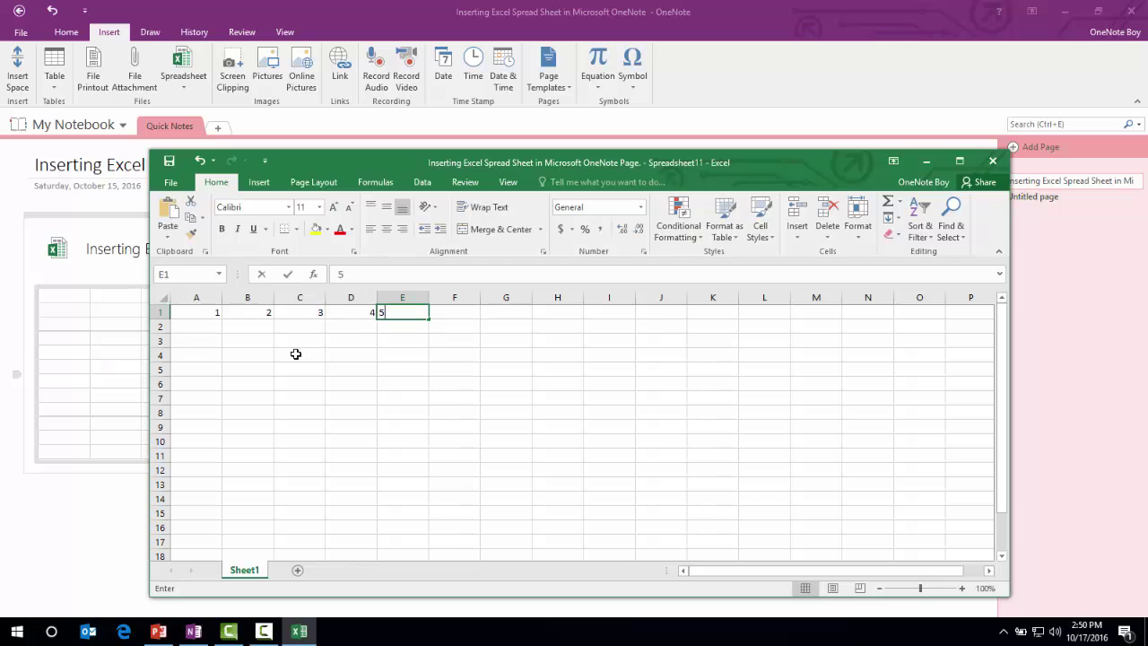
key(Return)
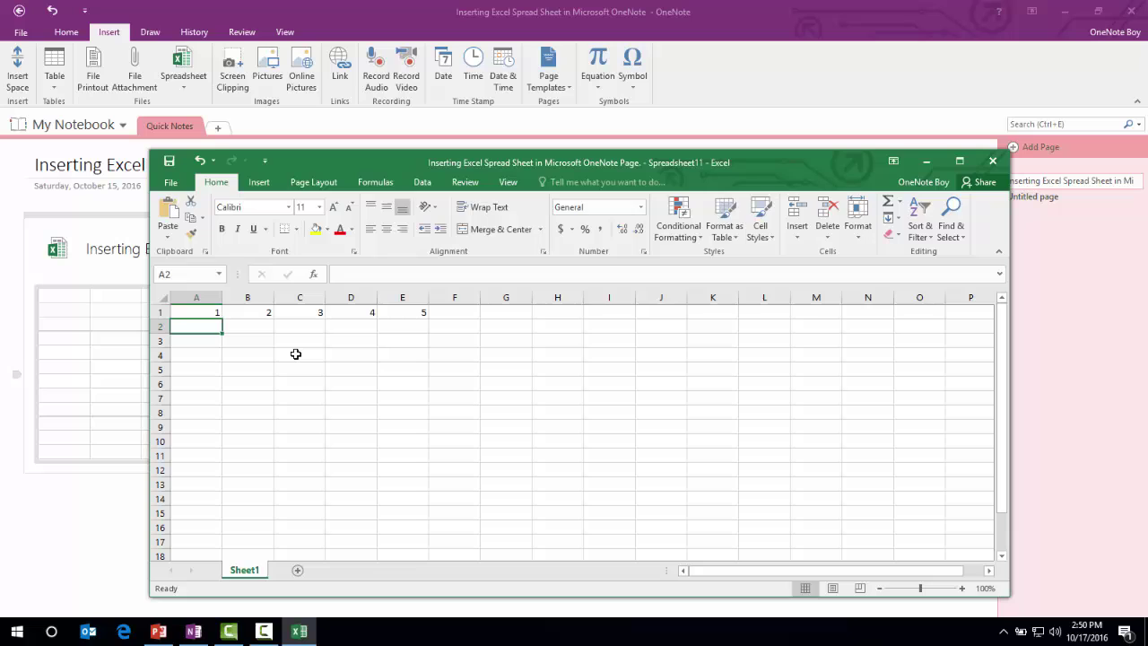
Enter the month names Jan, Feb, Mar, April and May in cells A2 to E2.
text(Jan)
key(Tab)
text(Feb)
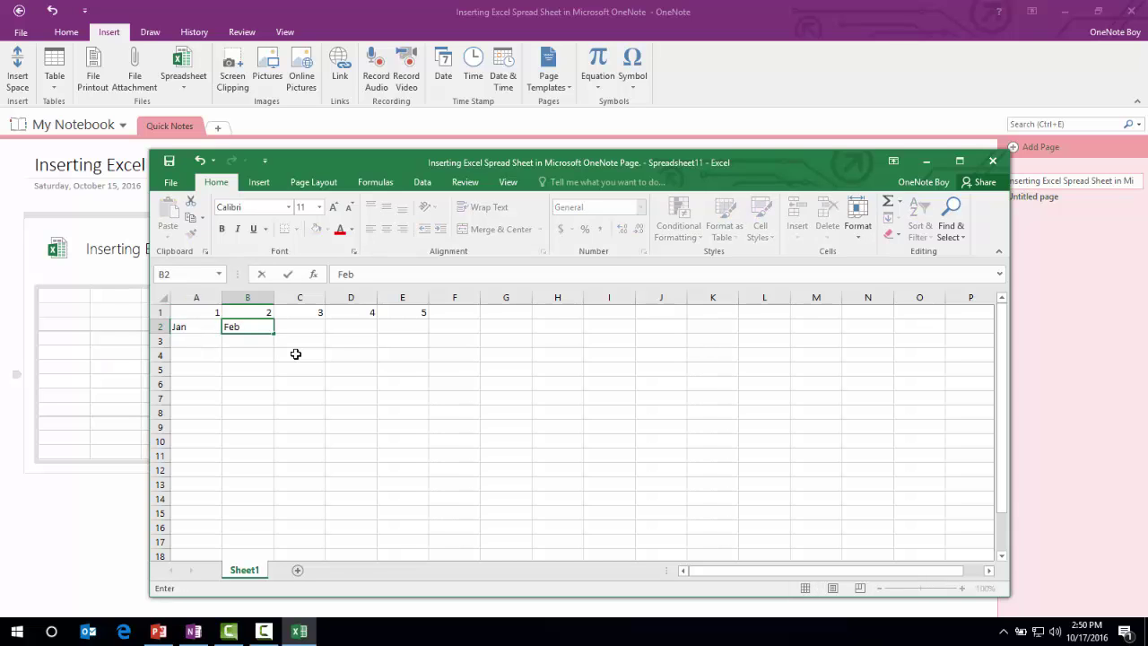
key(Tab)
text(Mar)
key(Tab)
text(A)
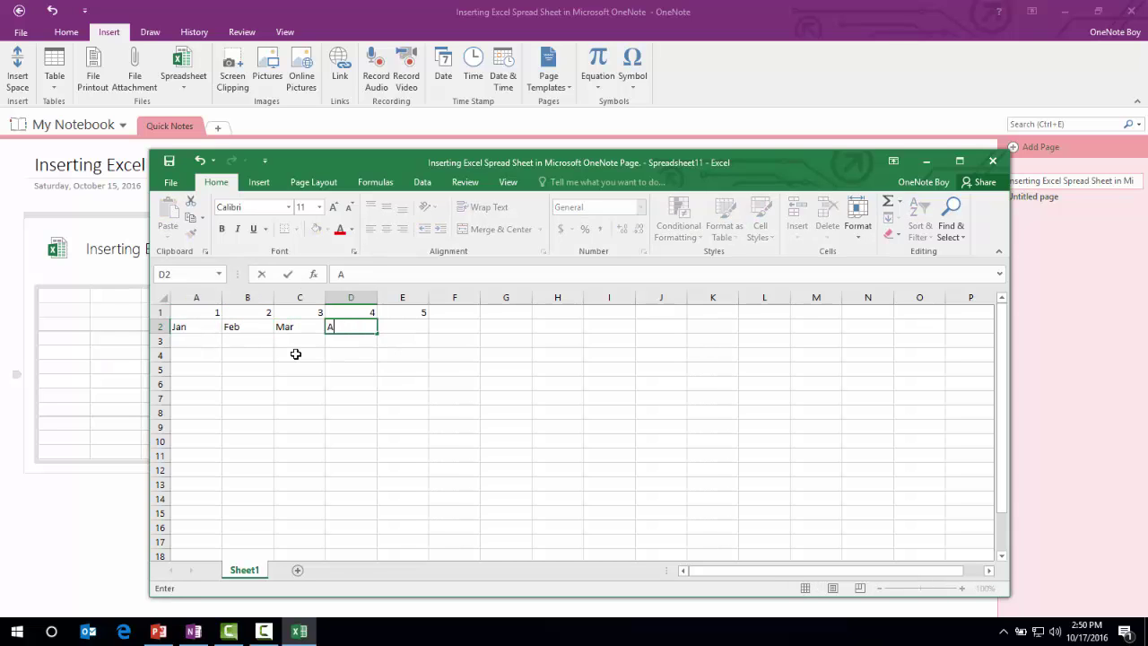
text(pril)
key(Tab)
text(May)
key(Return)
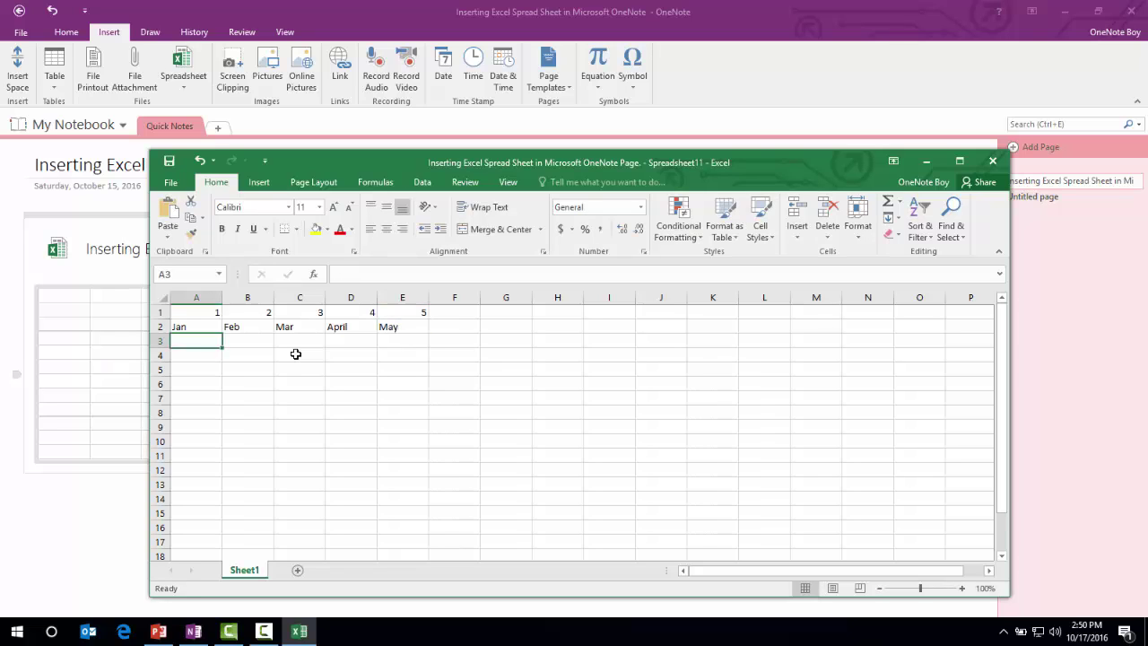
Enter the values 30, 31, 32, 33 and 34 in cells A3 to E3.
text(30)
key(Tab)
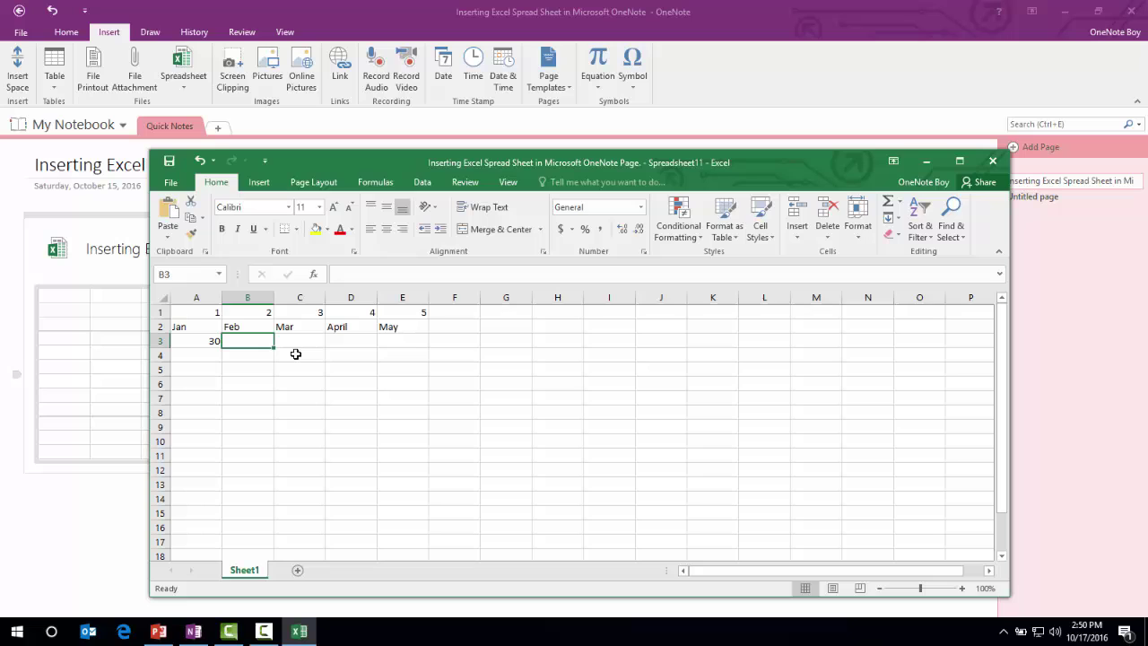
text(31)
key(Tab)
text(31)
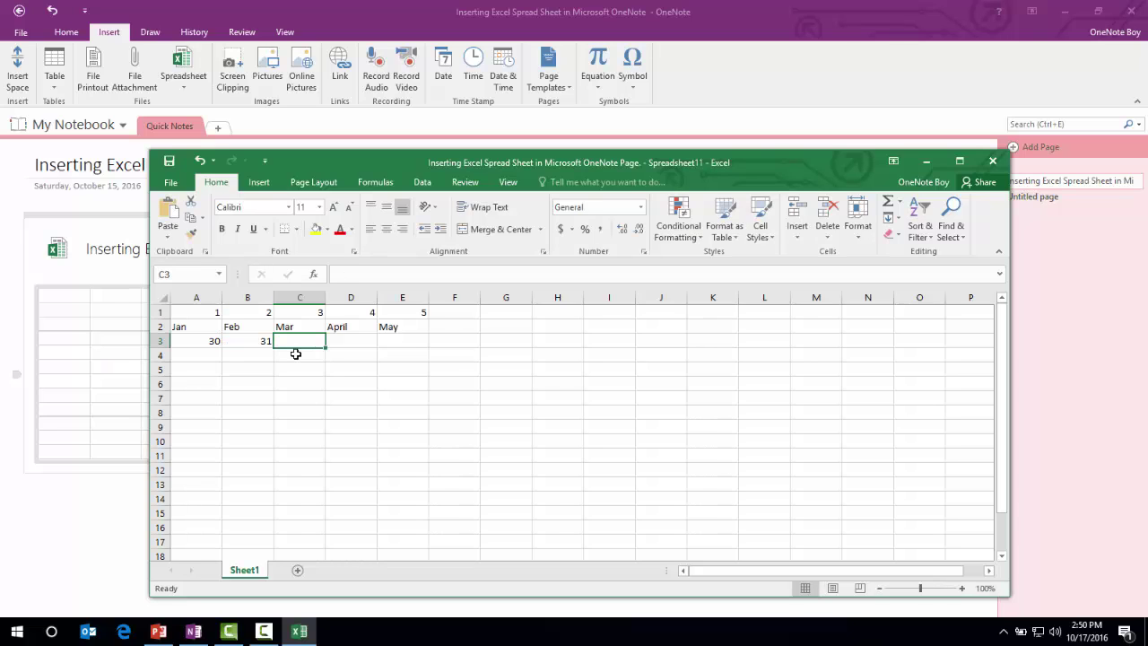
key(BackSpace)
text(2)
key(Tab)
text(33)
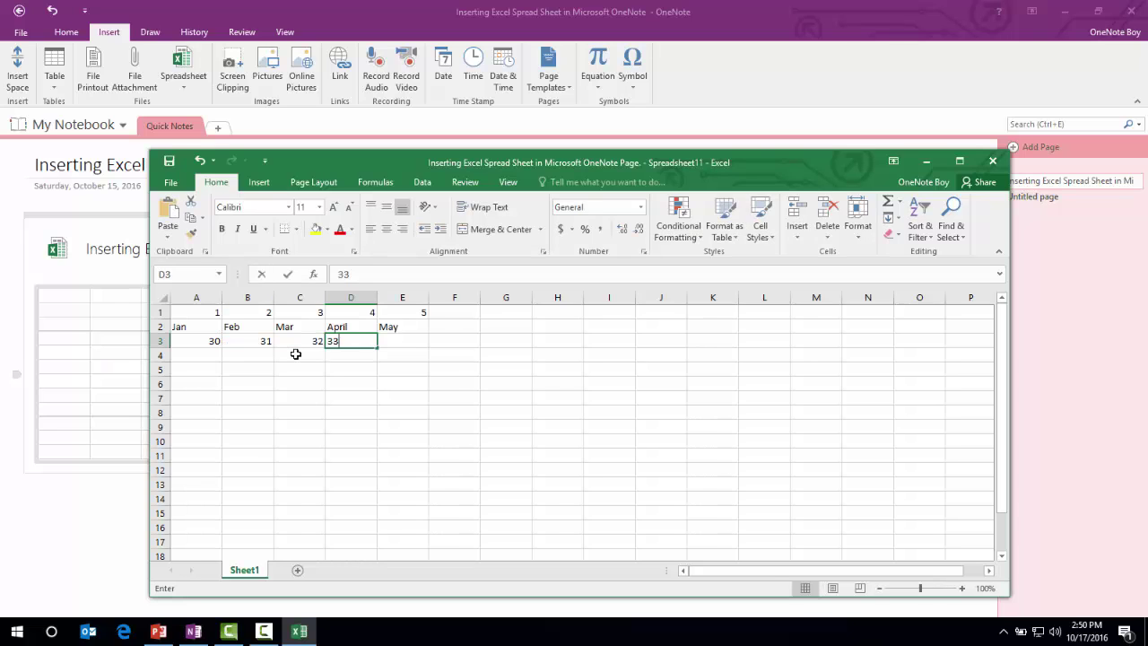
key(Tab)
text(34)
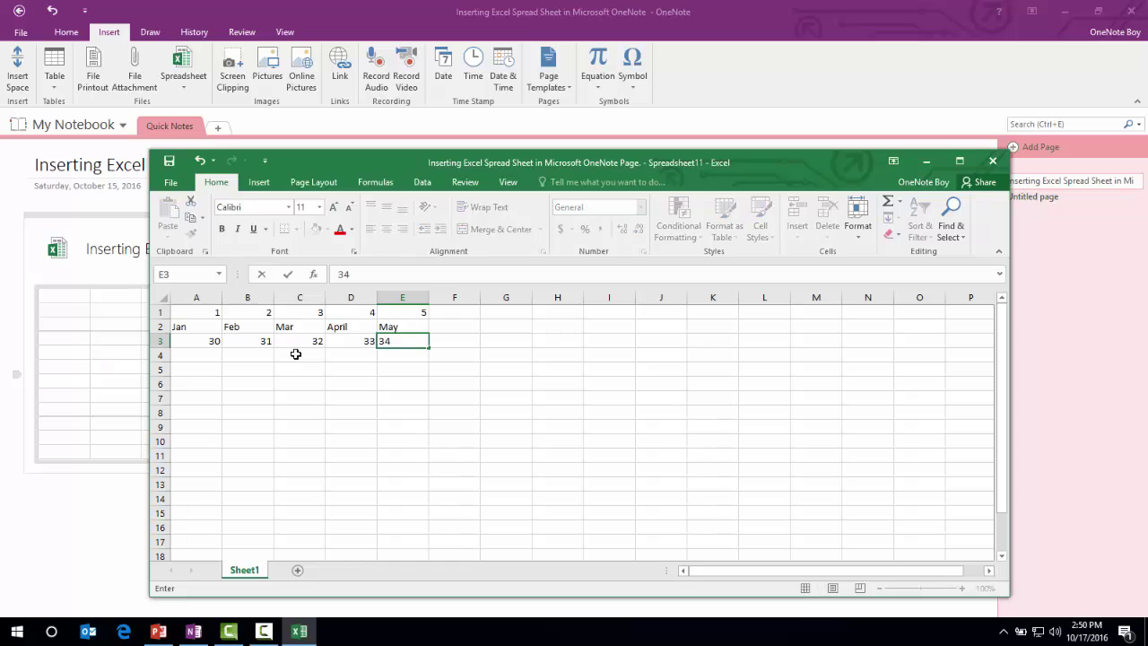
key(Return)
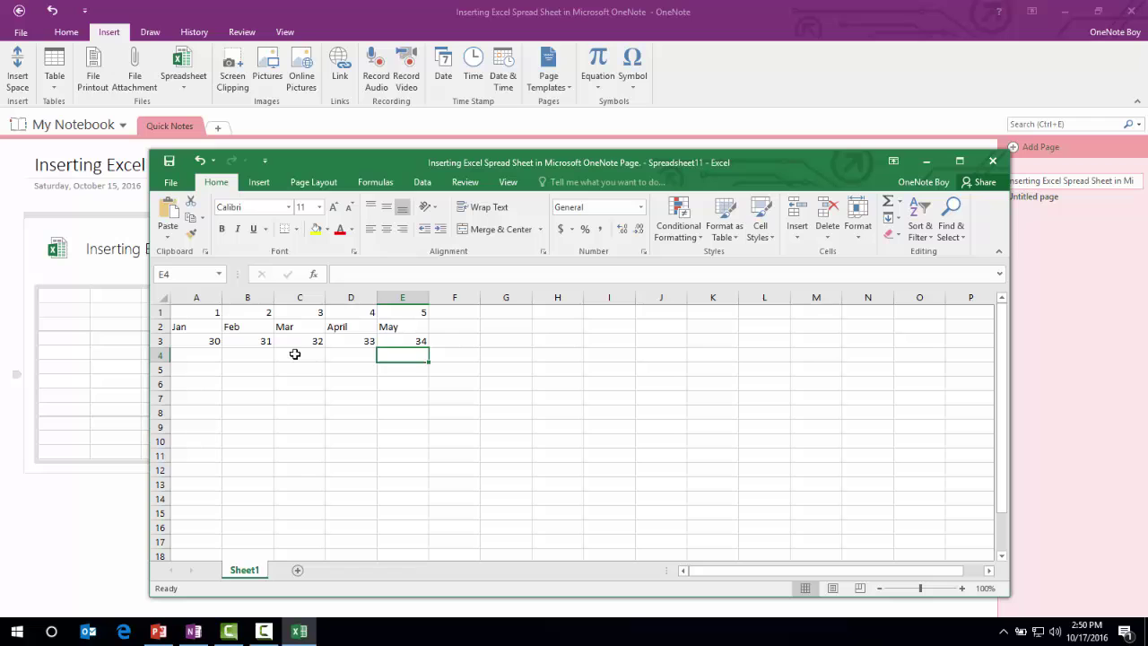
Save the spreadsheet and move the Excel window aside to uncover the embedded table on the OneNote page.
key(ctrl+s)
drag(755, 165, 983, 167)
mouse_move(165, 296)
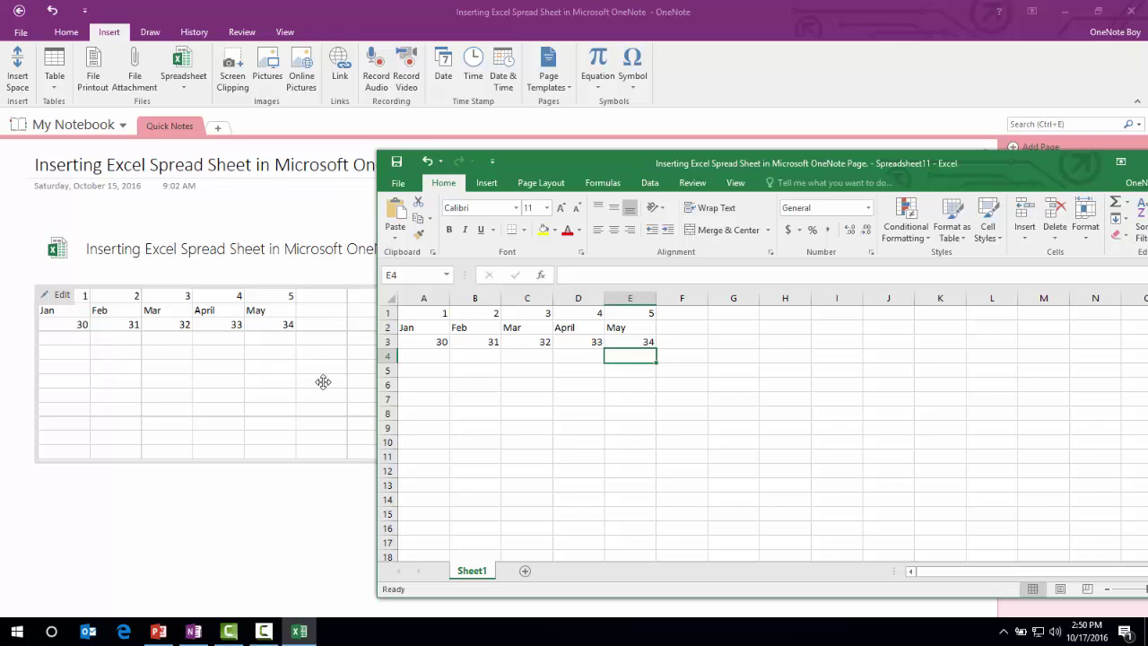
Fill cells A1 to E1 with the orange theme color and close the Excel window to return to the OneNote page.
key(Left)
key(Left)
key(Left)
key(Left)
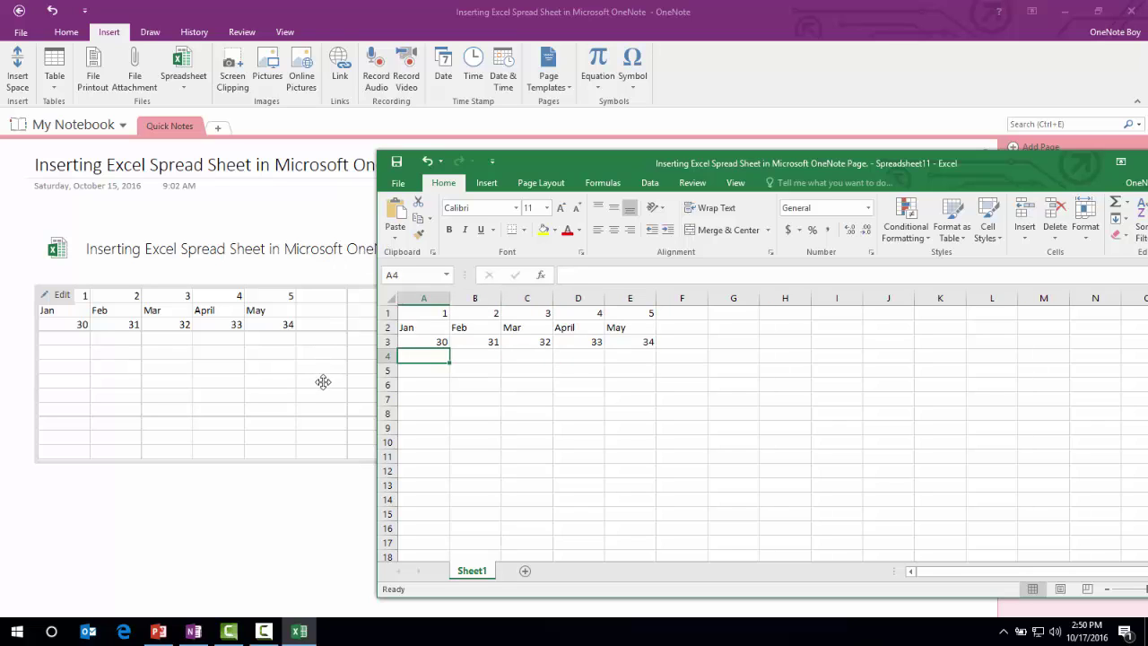
key(Up)
key(Up)
key(Up)
key(shift+Right)
key(shift+Right)
key(shift+Right)
key(shift+Right)
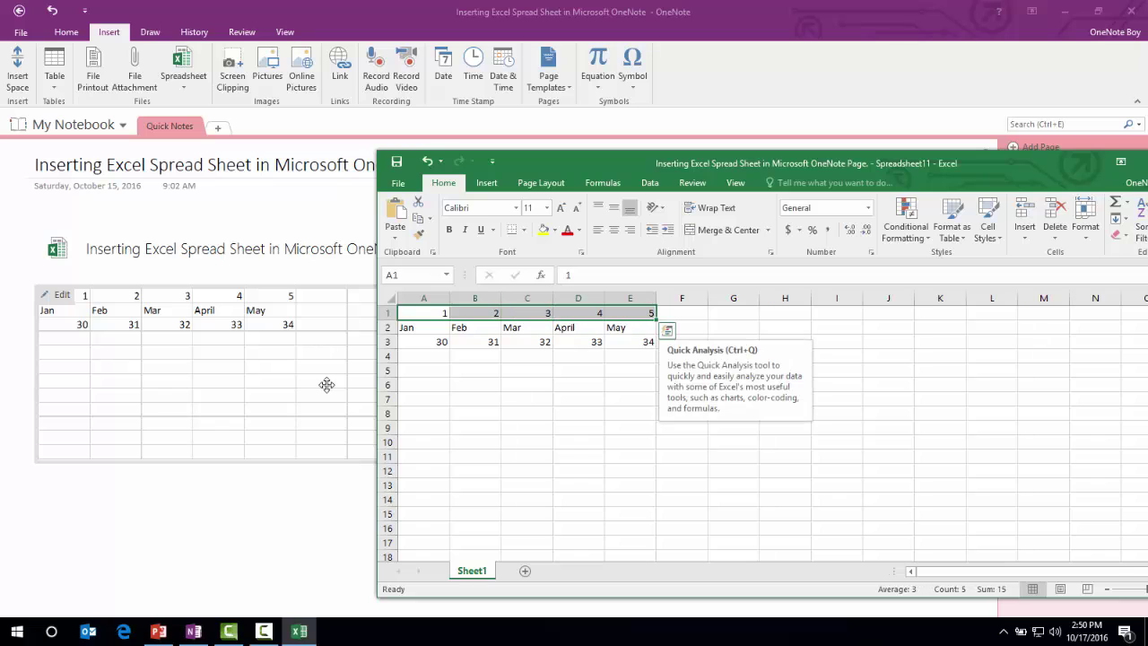
click(554, 230)
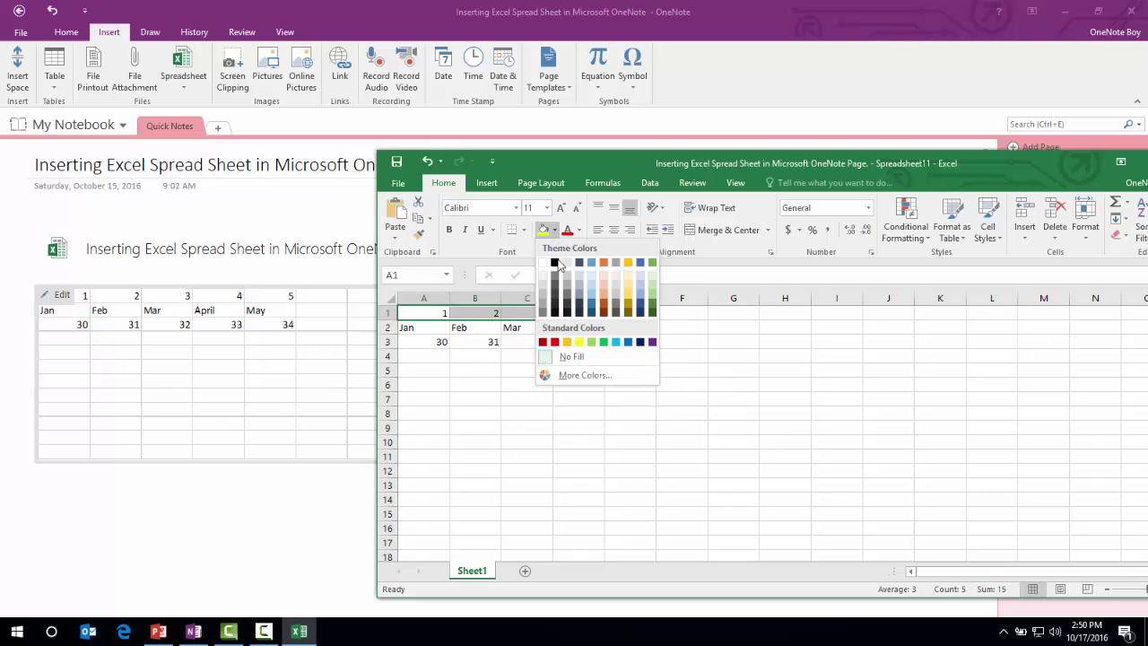
click(604, 263)
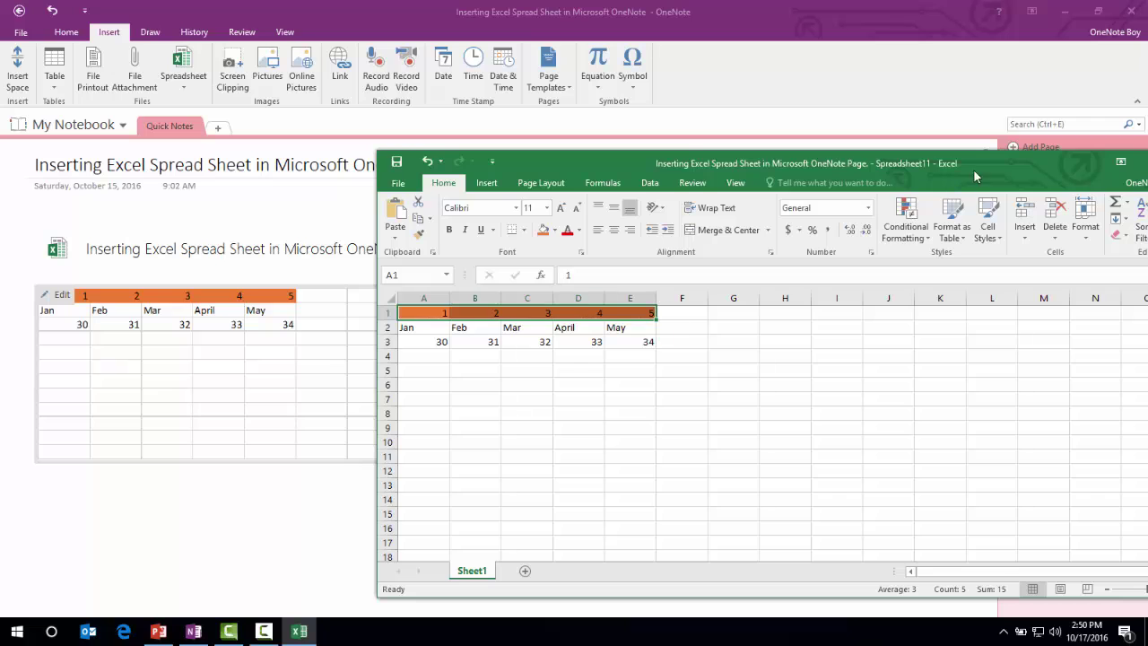
drag(973, 169, 794, 181)
click(1040, 174)
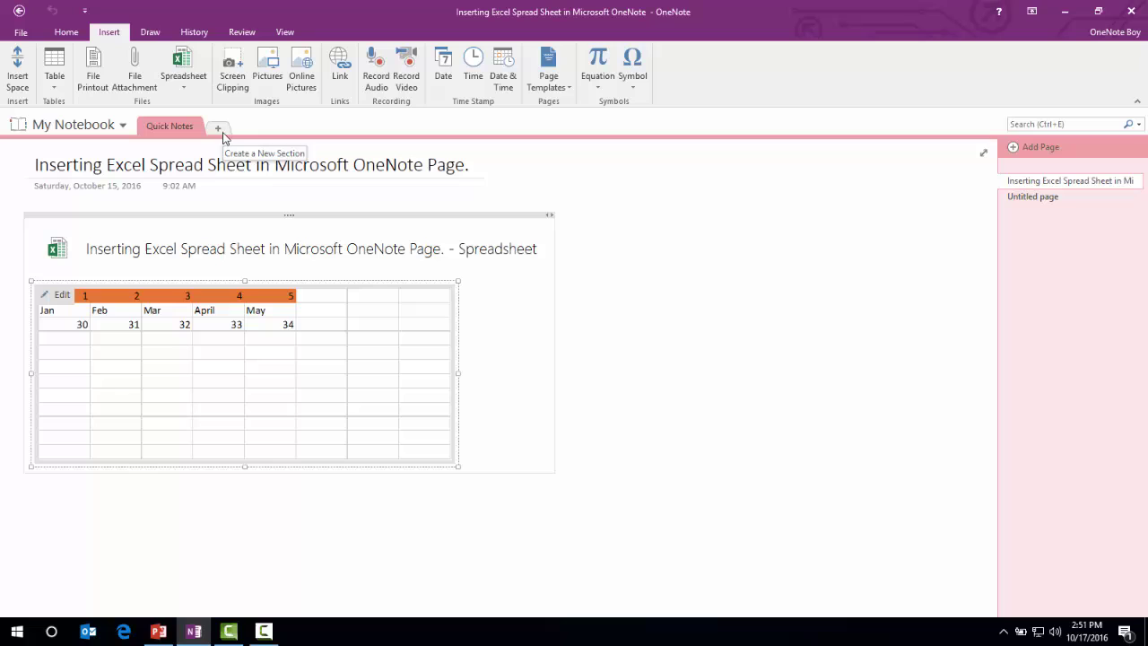
Create a new notebook section named "Embeding Existing SpreadSheet".
click(184, 82)
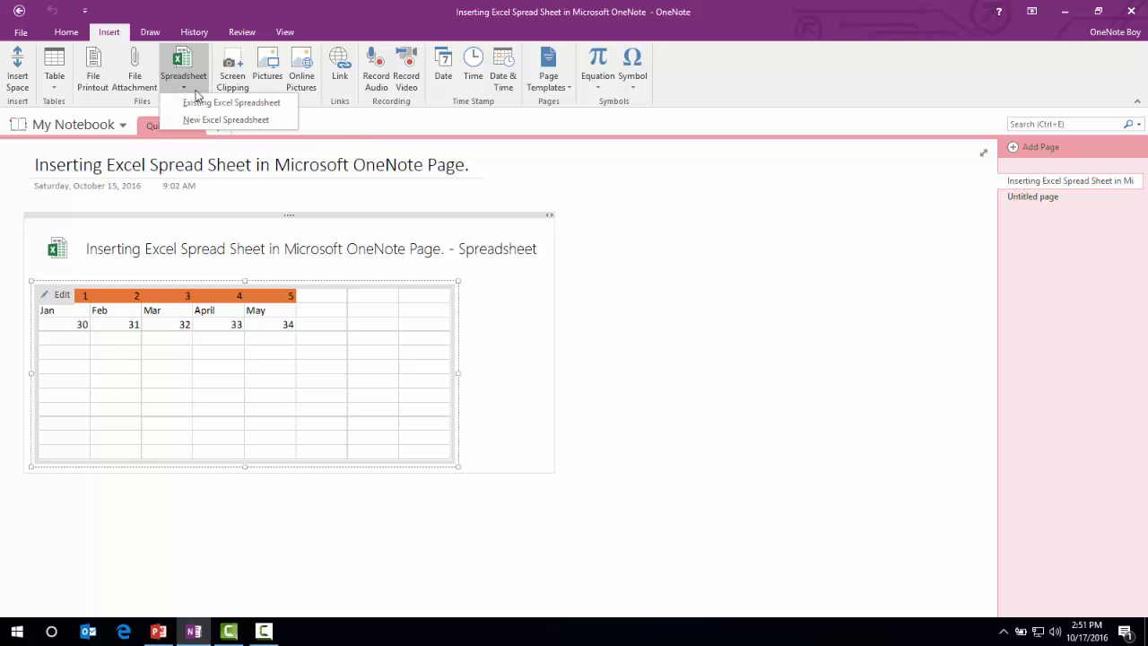
click(222, 134)
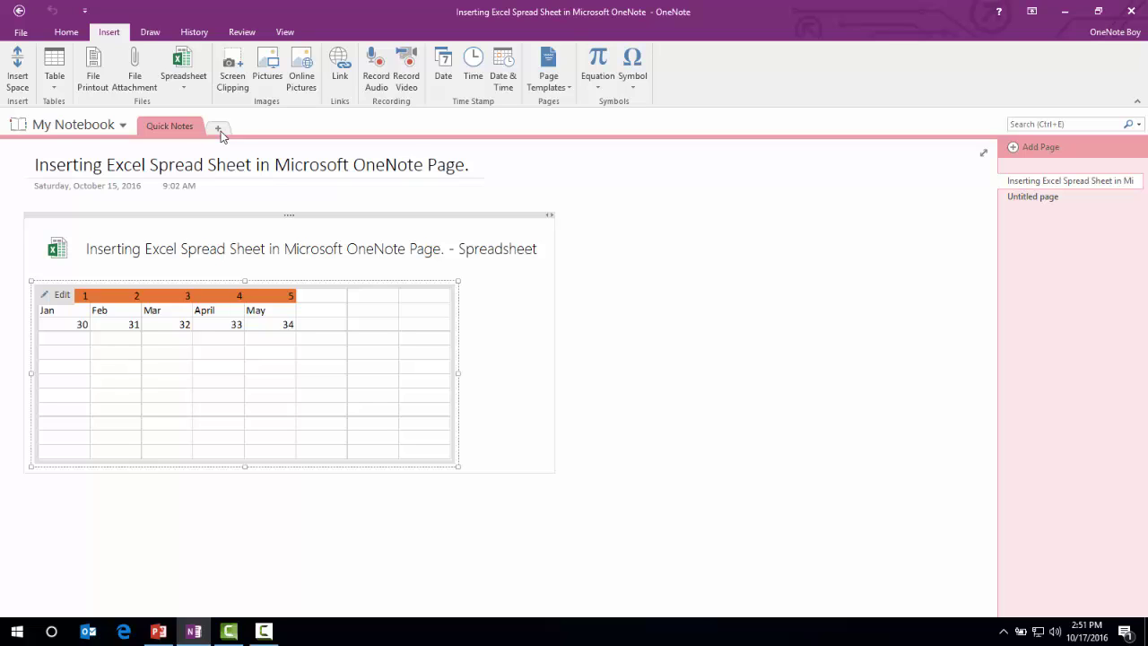
click(221, 132)
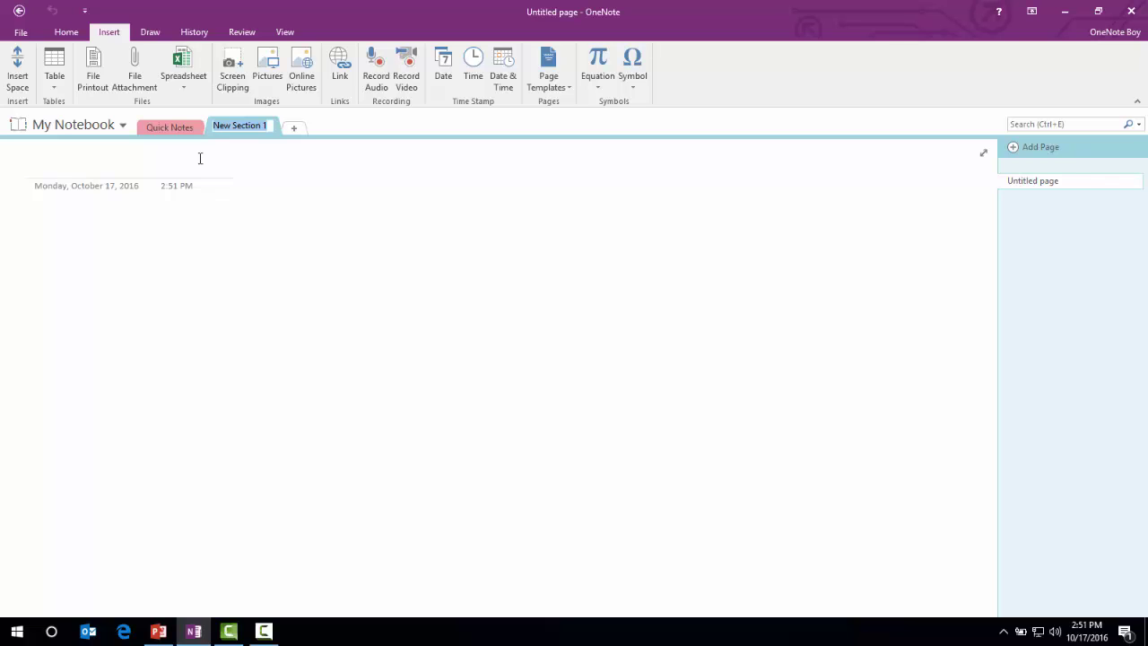
text(Embeding)
text( Ex)
text(isting )
text(SpreadSheet)
key(Return)
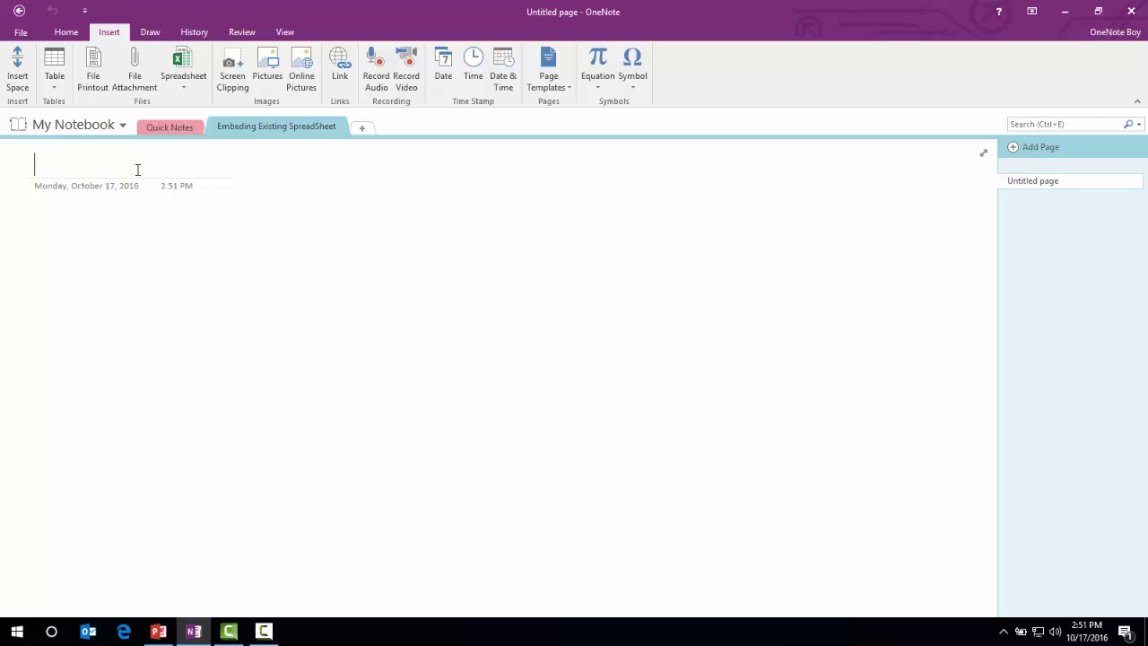
Start the title of the new section's untitled page with the word "Embeding".
text(Ebmed)
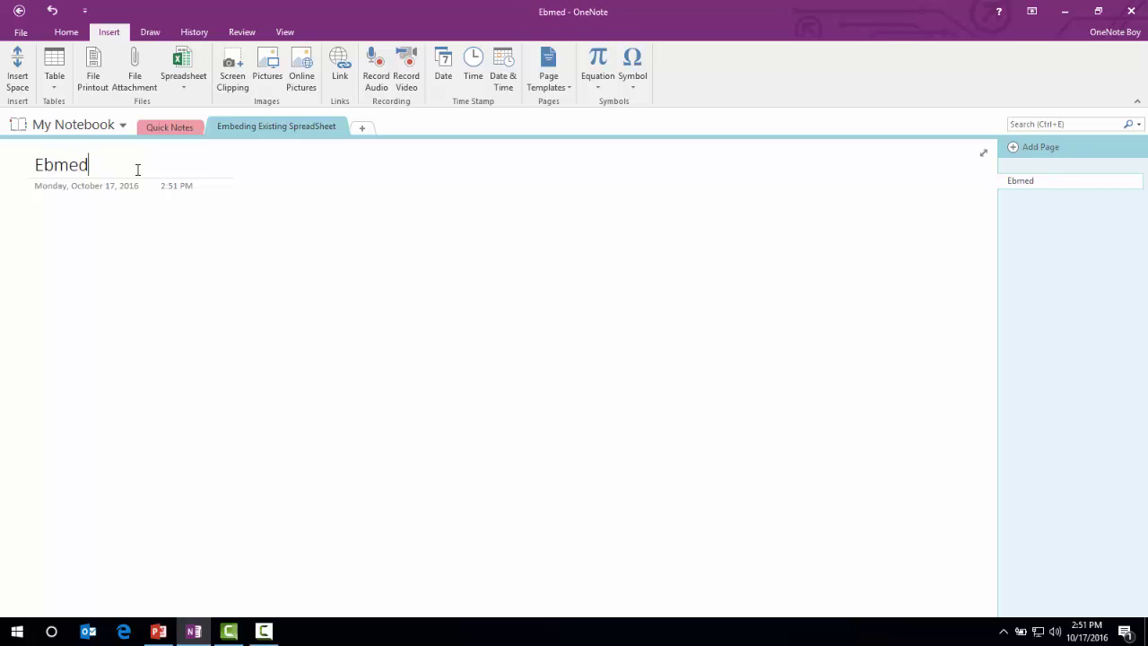
text(i)
key(BackSpace)
key(BackSpace)
key(BackSpace)
key(BackSpace)
key(BackSpace)
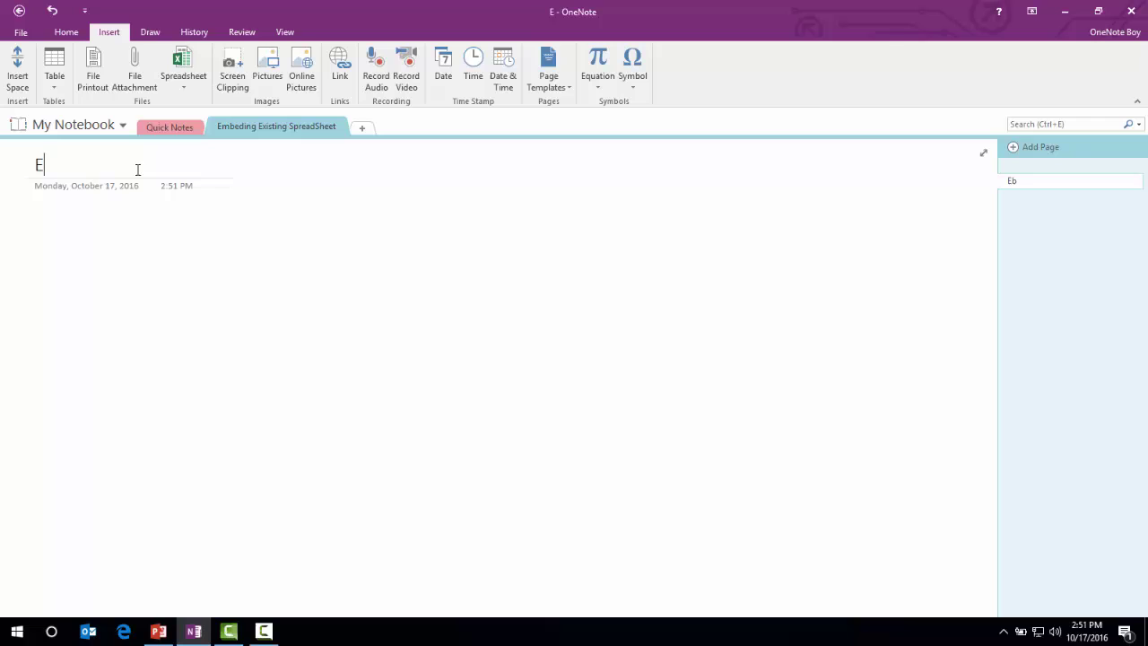
text(mbeding Ex)
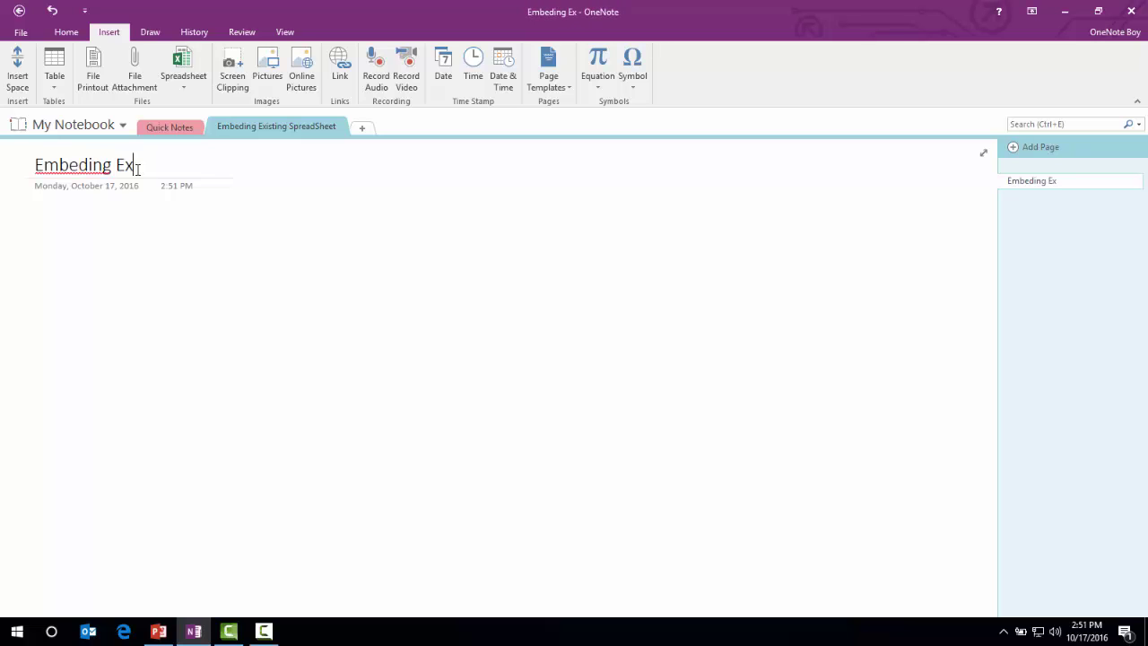
key(BackSpace)
key(BackSpace)
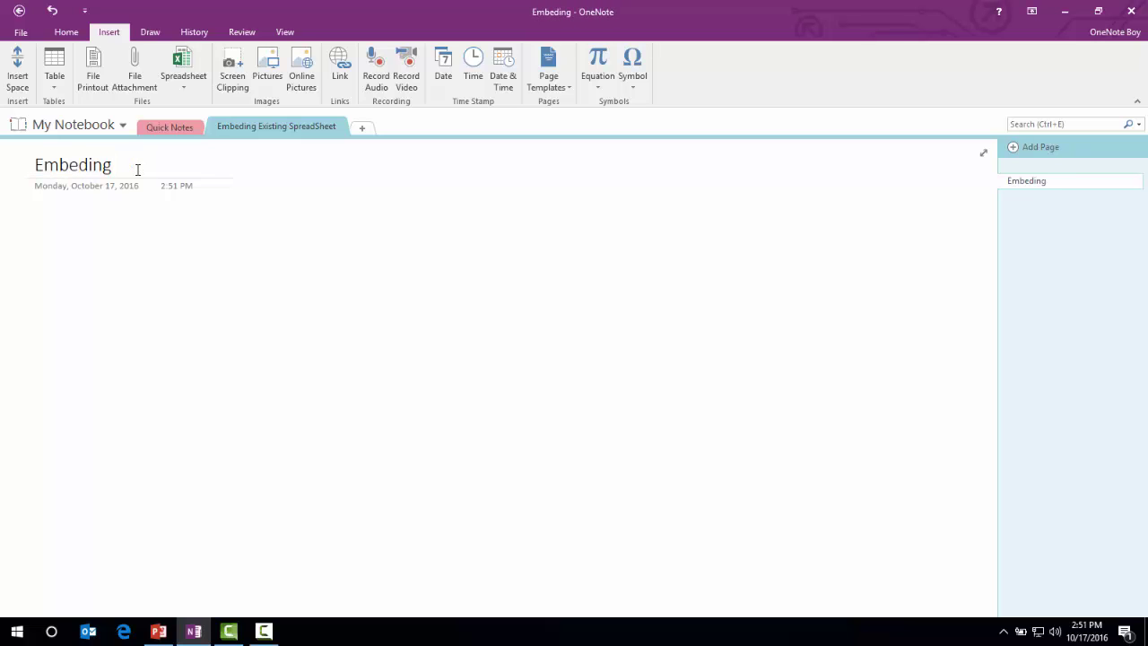
Correct the title word to the suggested spelling "Embedding" and complete the page title as "Embedding Existing Spreadsheet".
key(Left)
key(Left)
key(Left)
key(shift+F10)
key(Down)
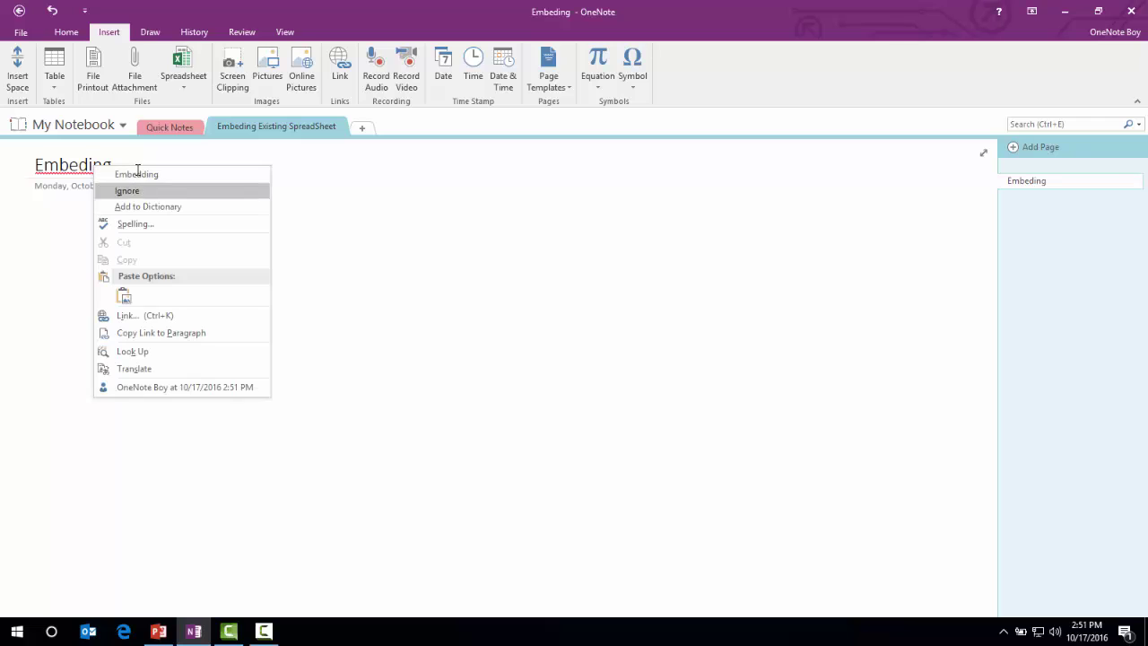
key(Up)
key(Return)
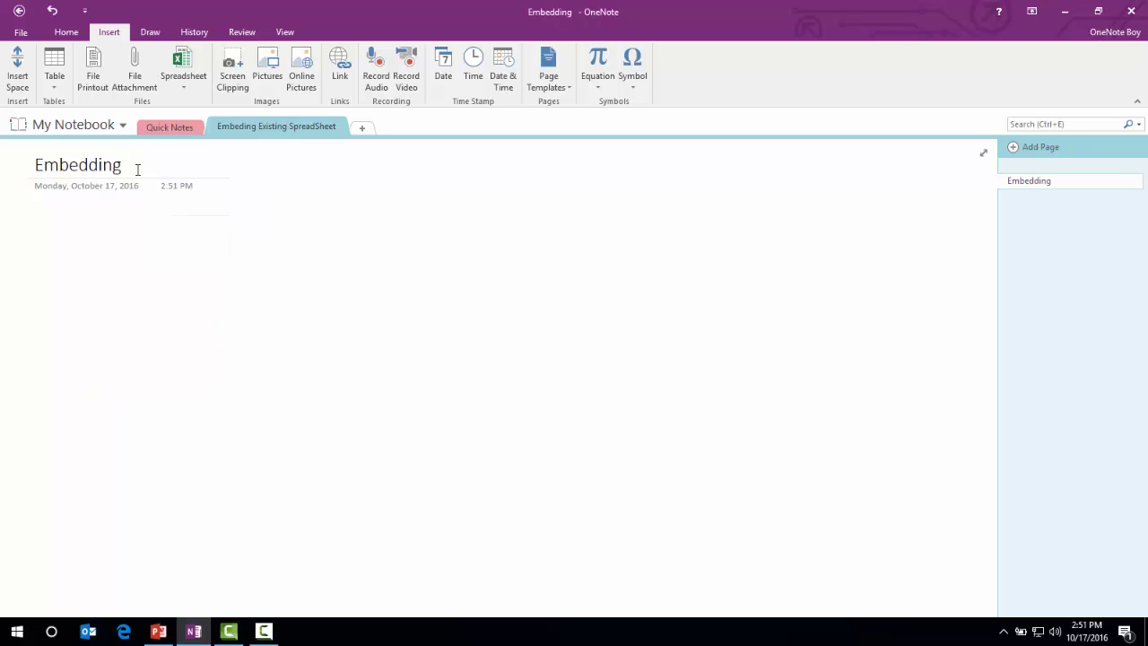
text(Exis)
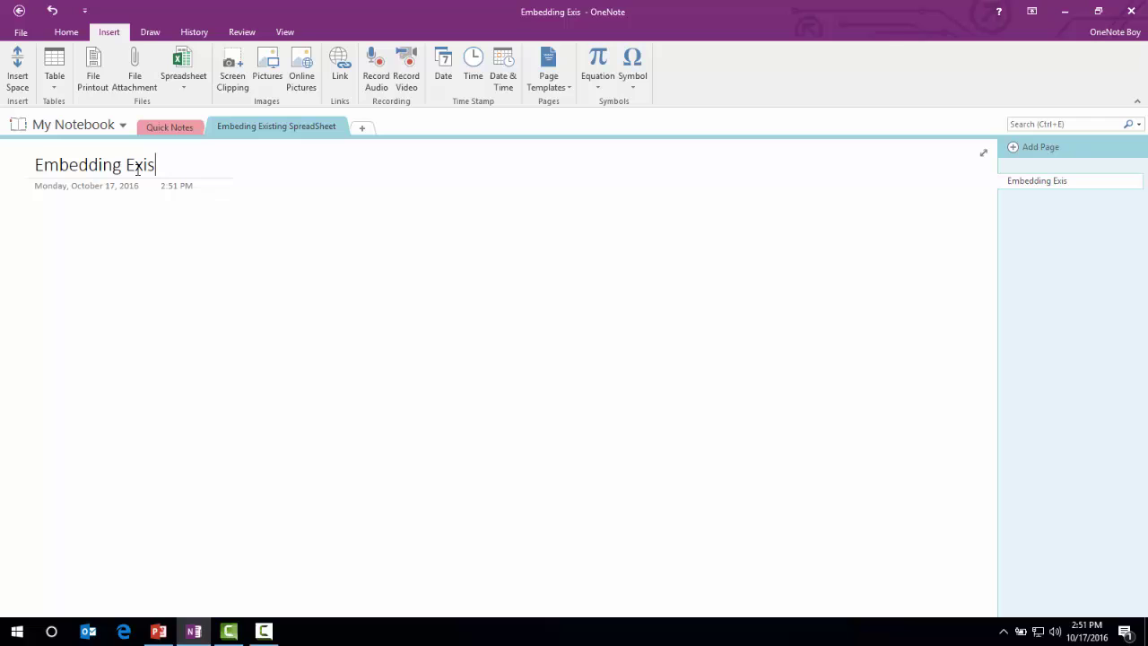
text(ting Spreadsheet)
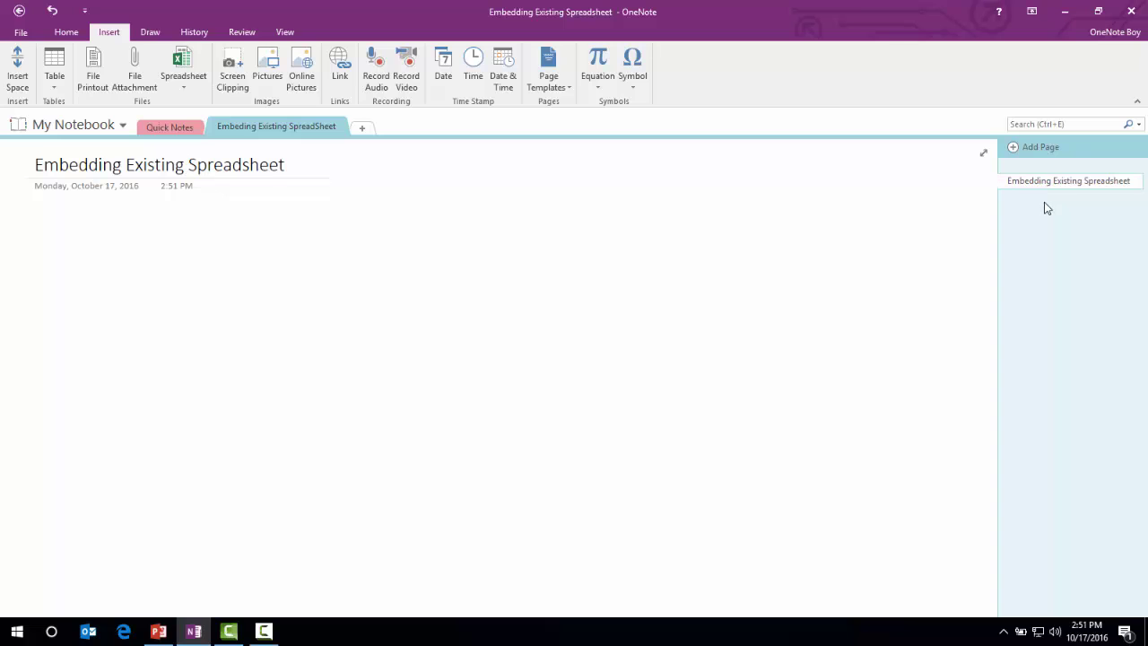
Insert the existing Excel file "Monthly family meal planner1" below the page title as a file attachment and widen its note container.
key(Return)
click(186, 91)
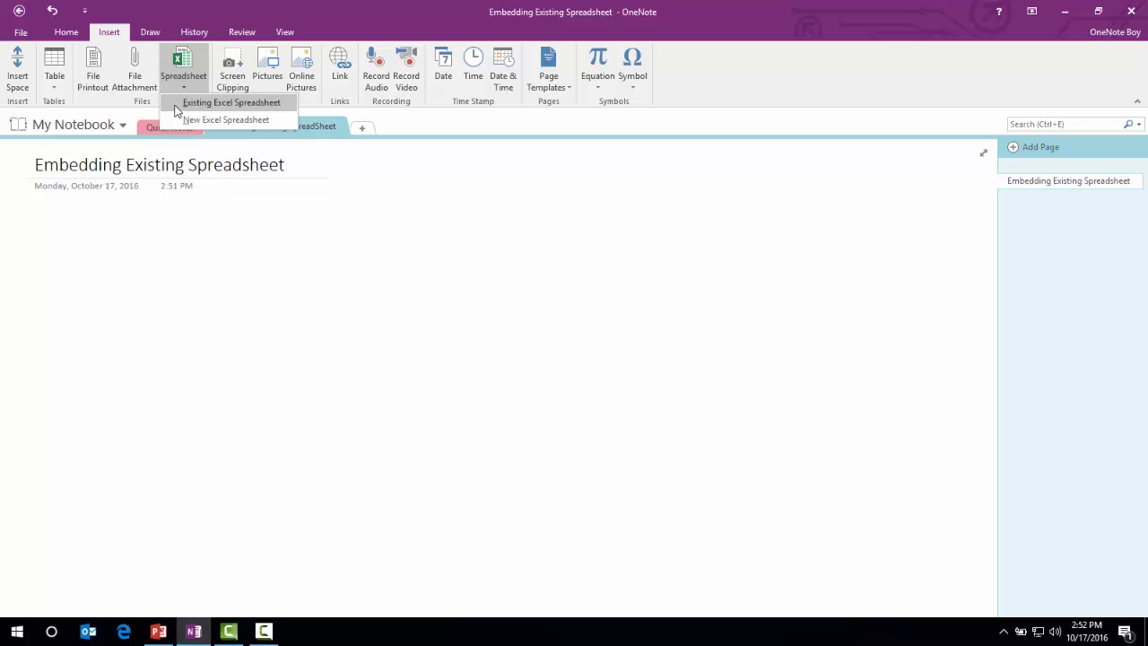
click(177, 106)
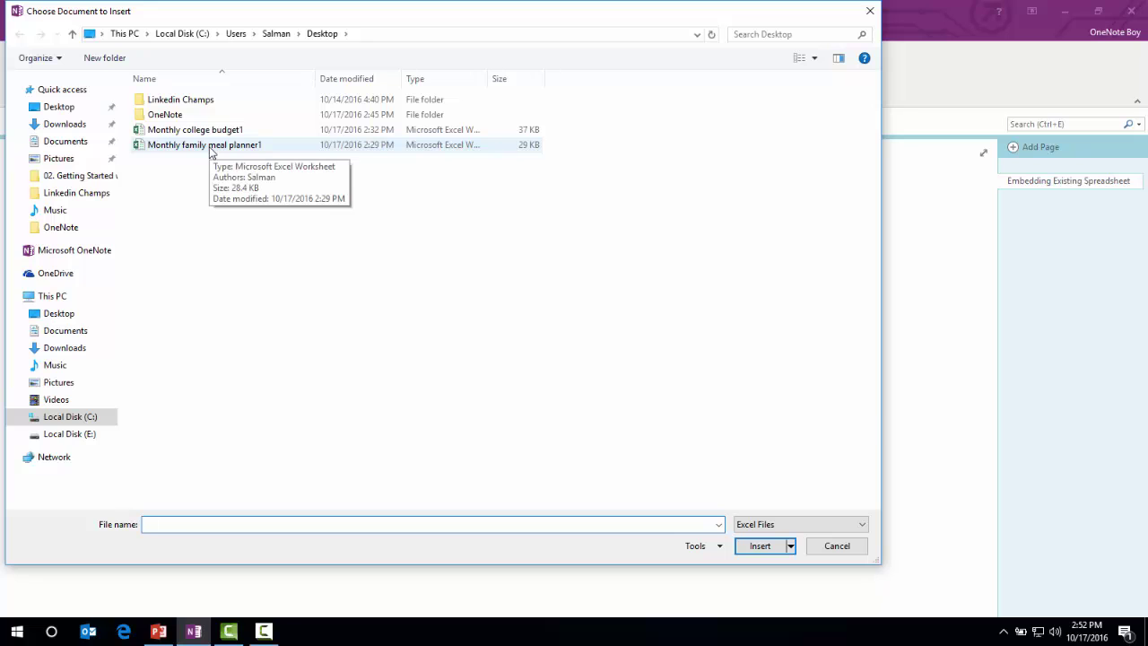
double_click(212, 146)
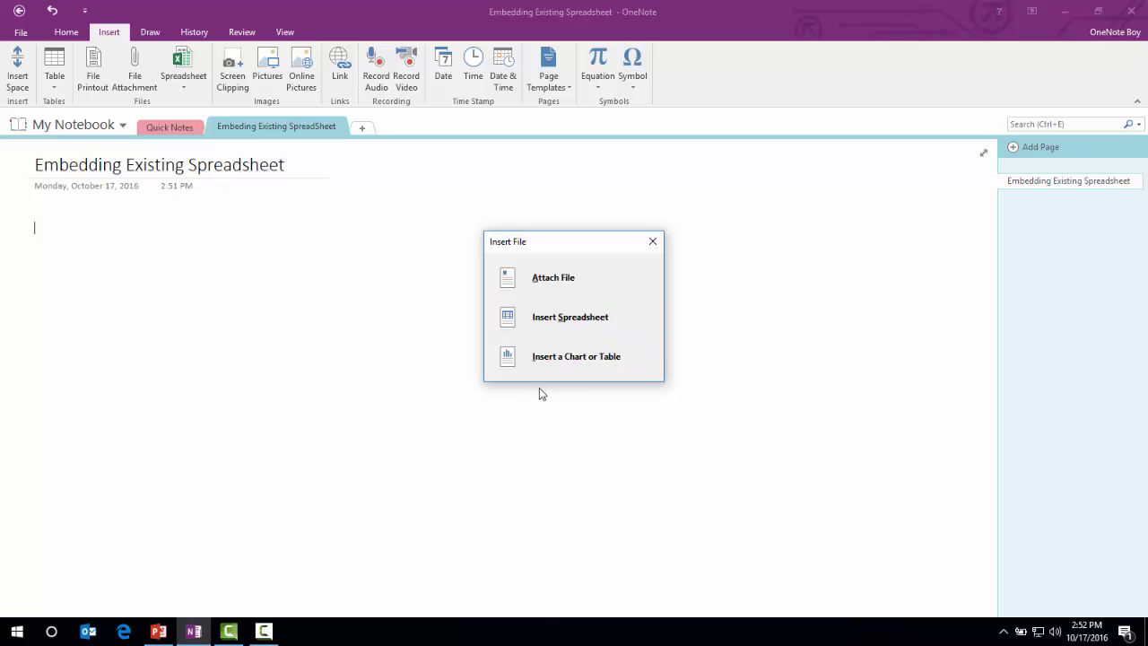
click(539, 281)
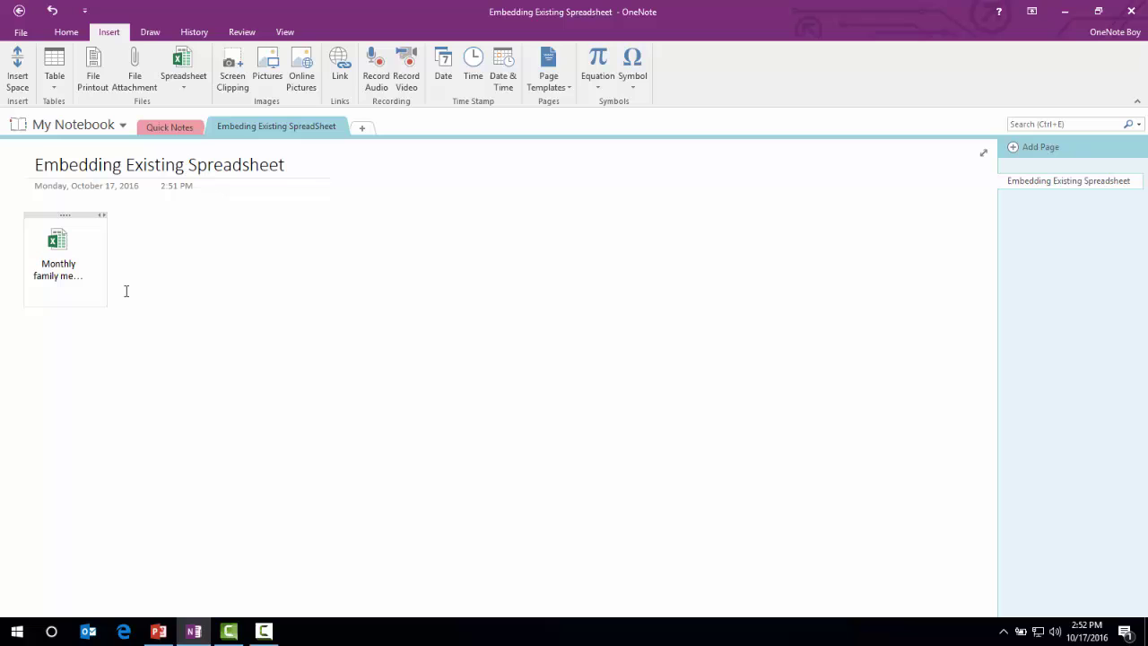
drag(111, 280, 219, 302)
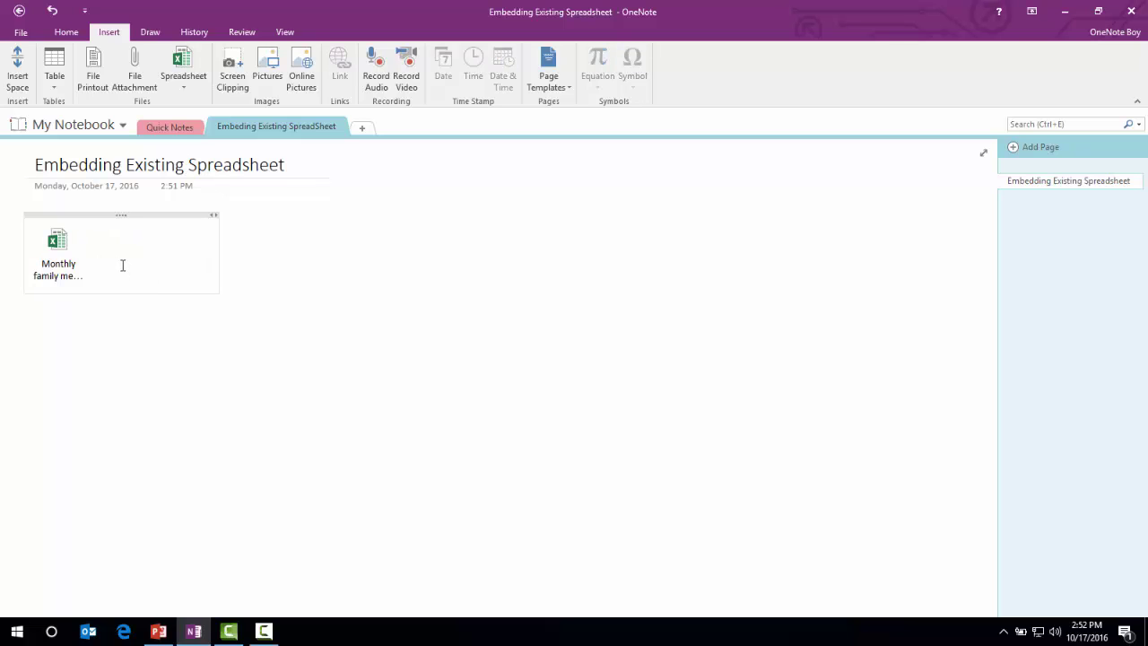
Open the attached meal planner on the Embedding Existing Spreadsheet page in Excel and close the workbook with its changes saved.
double_click(63, 250)
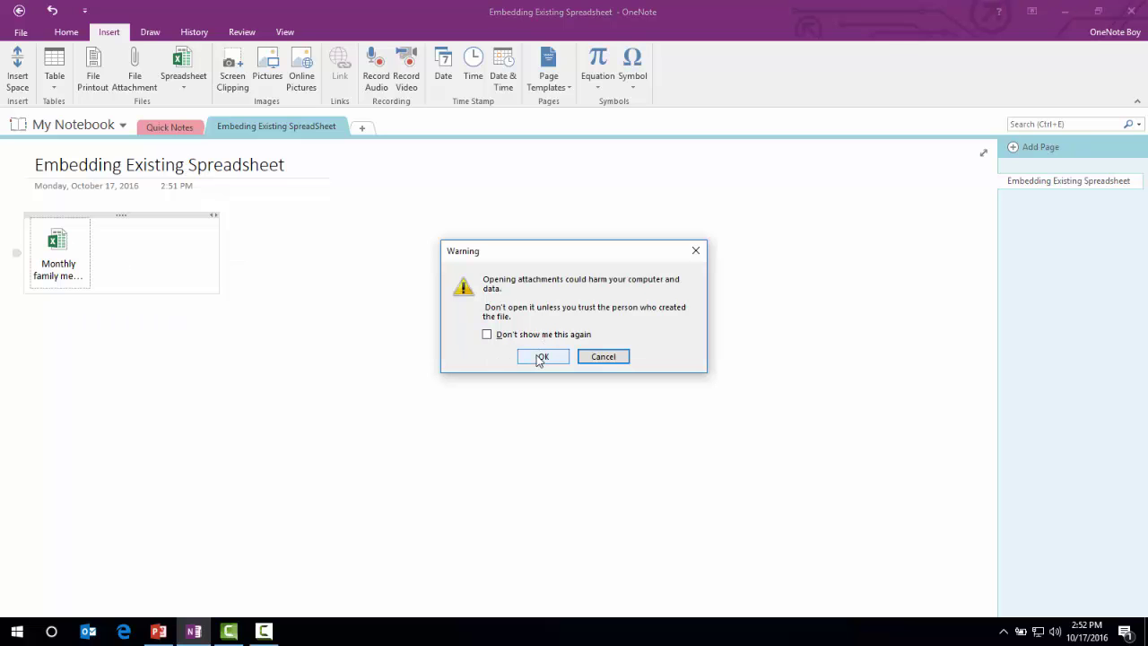
click(540, 357)
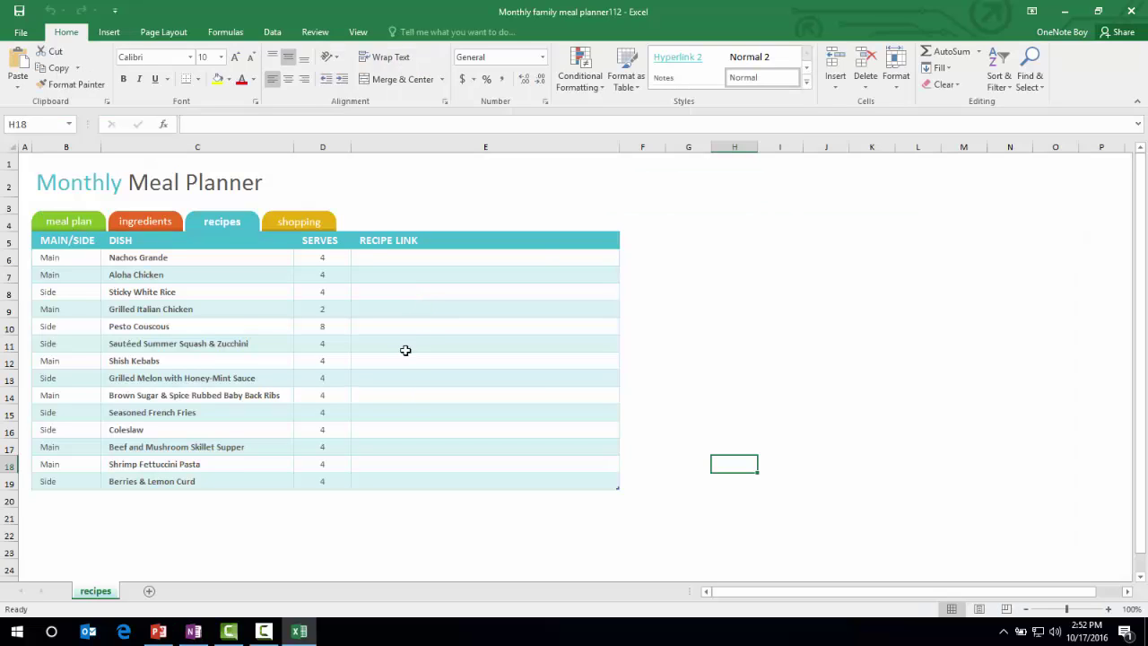
click(1131, 10)
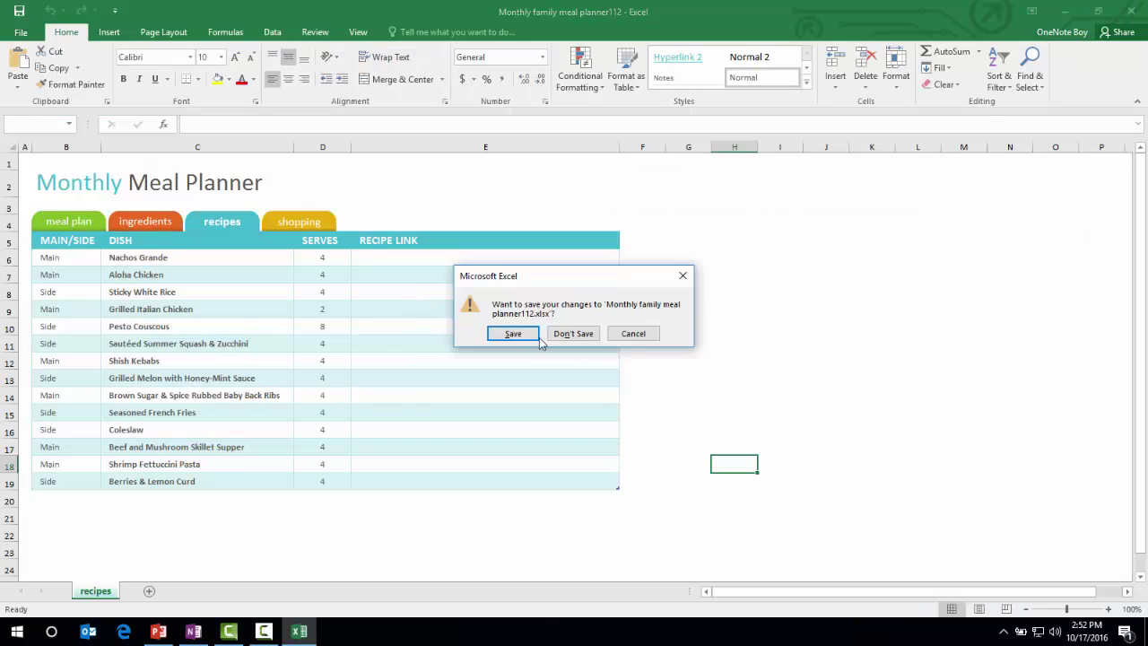
click(537, 336)
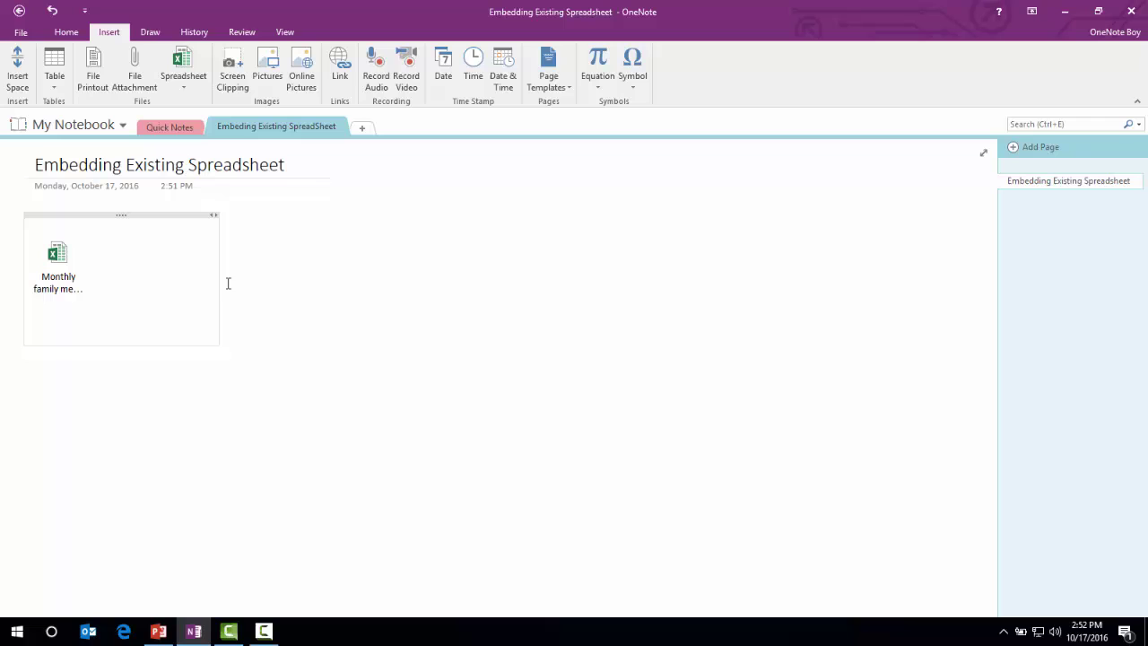
Insert the existing file "Monthly family meal planner1" below the attachment as an embedded spreadsheet.
click(187, 90)
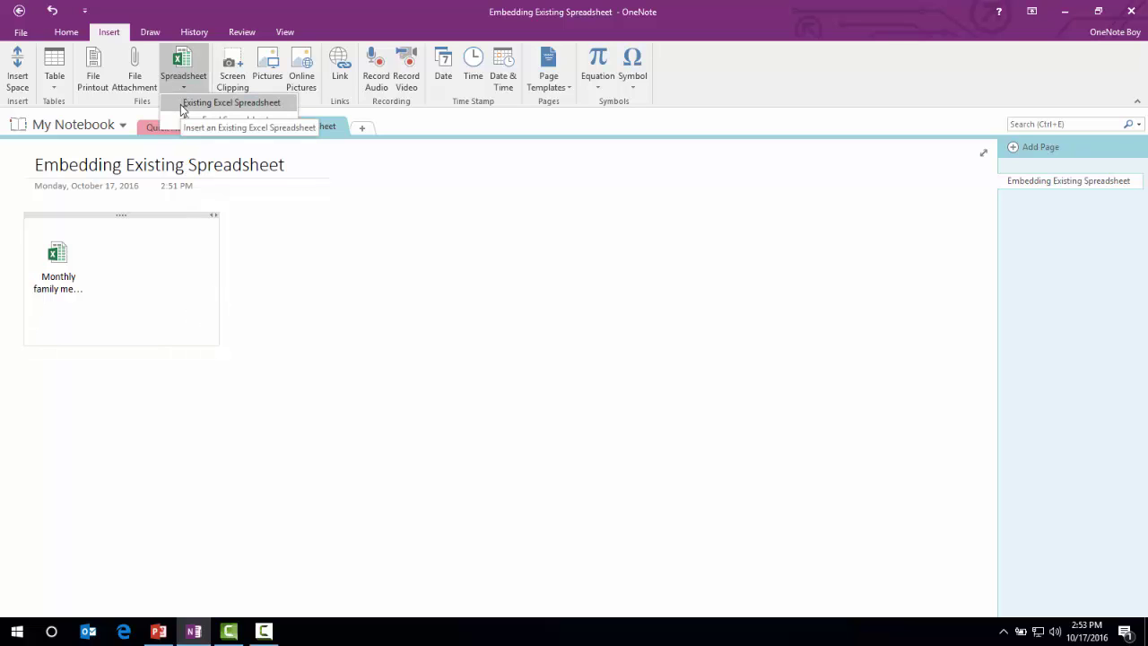
click(180, 104)
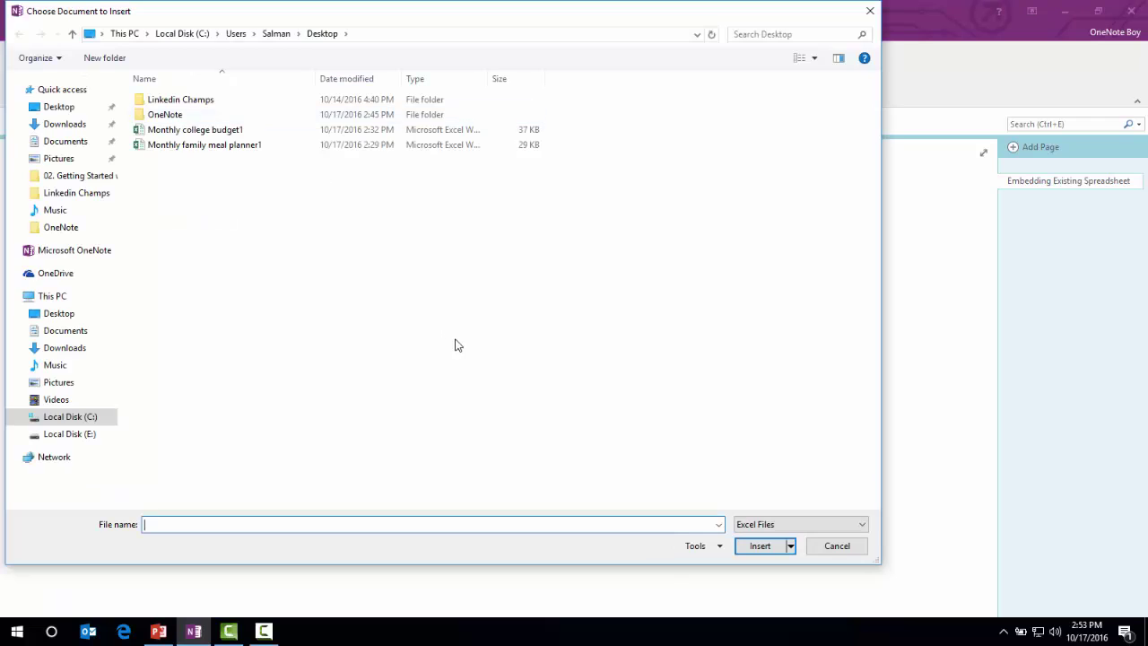
double_click(215, 145)
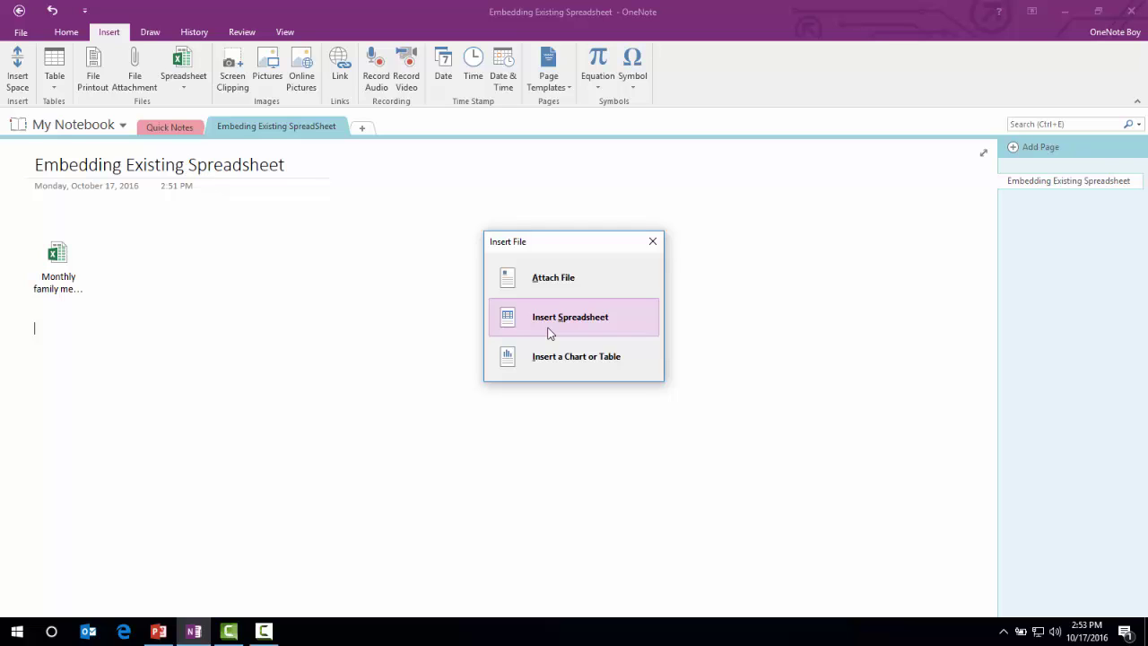
click(549, 323)
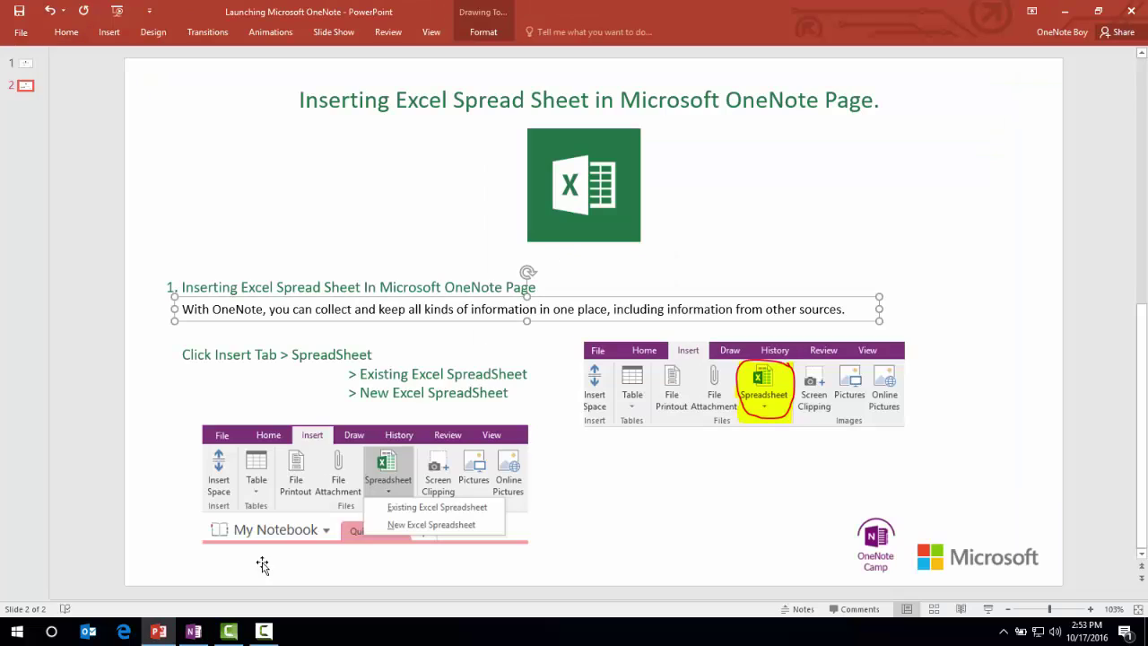
click(190, 633)
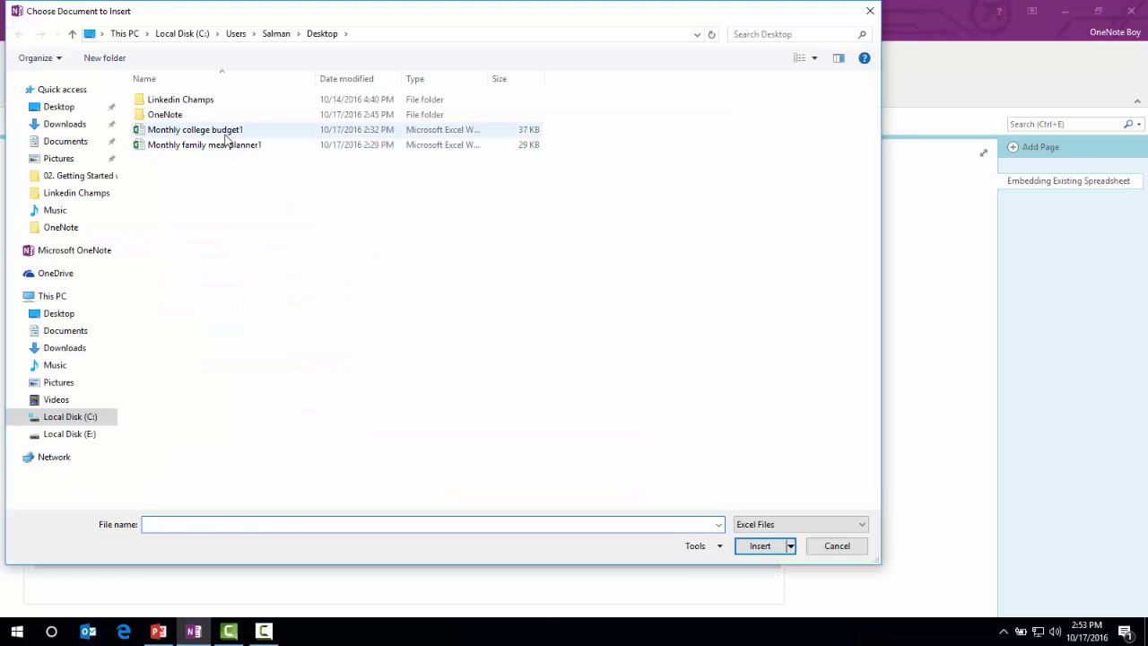
double_click(226, 146)
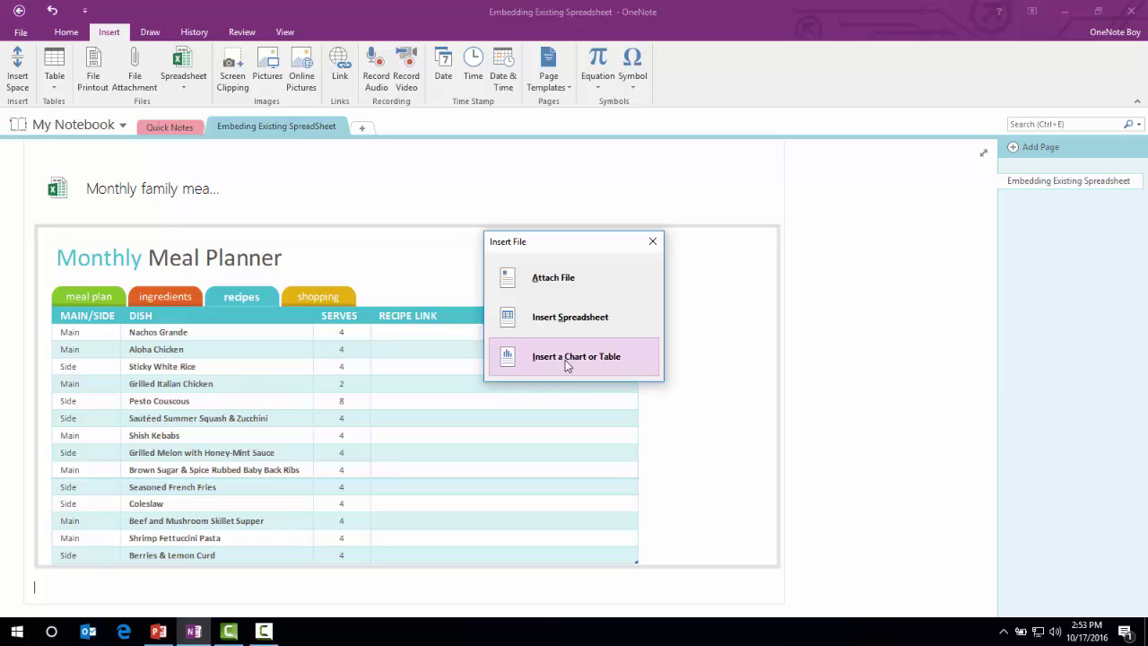
click(652, 242)
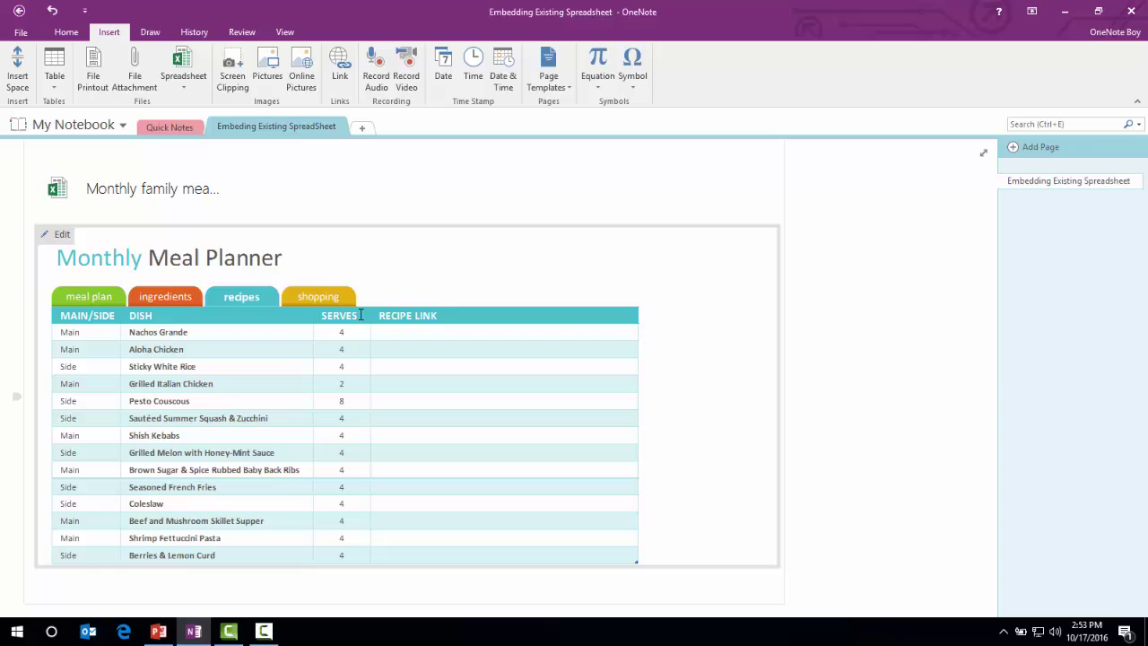
Create a new notebook section named "File Attachment".
click(364, 130)
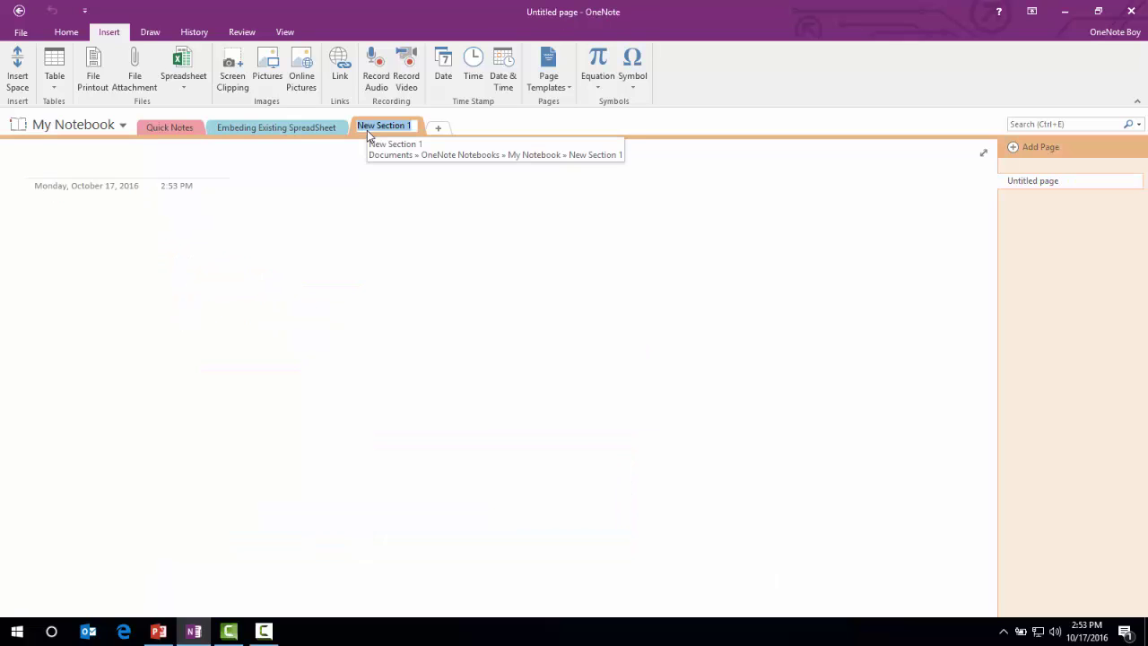
text(File Attachment)
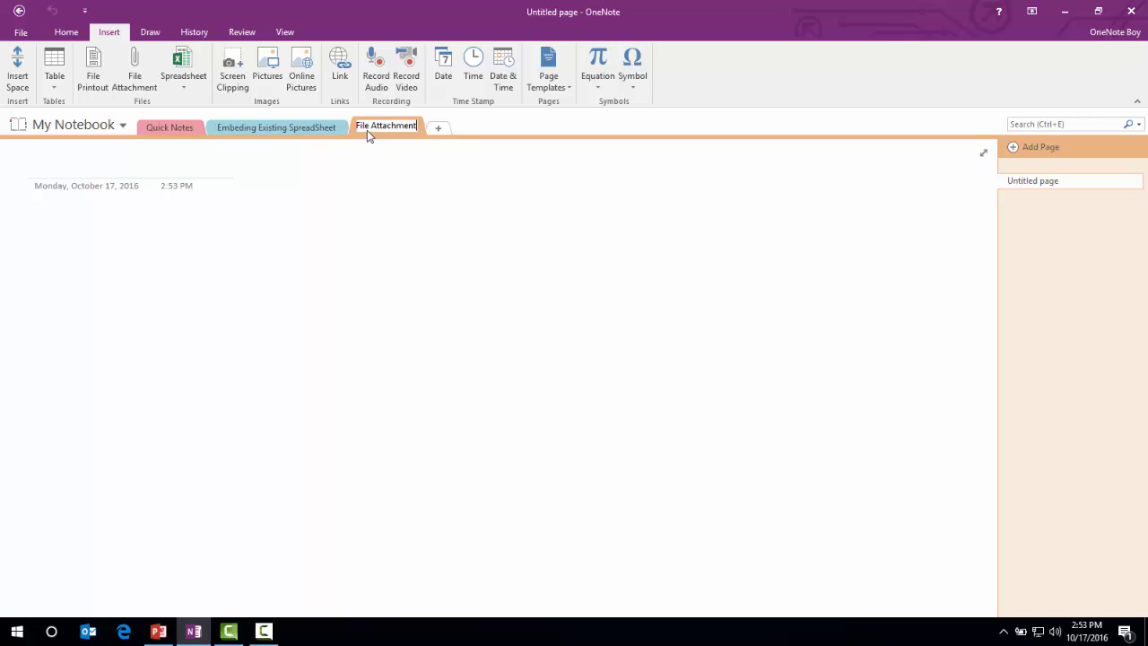
key(Return)
Title the new section's untitled page "File Attachment" and move to the page body.
text(File Attache)
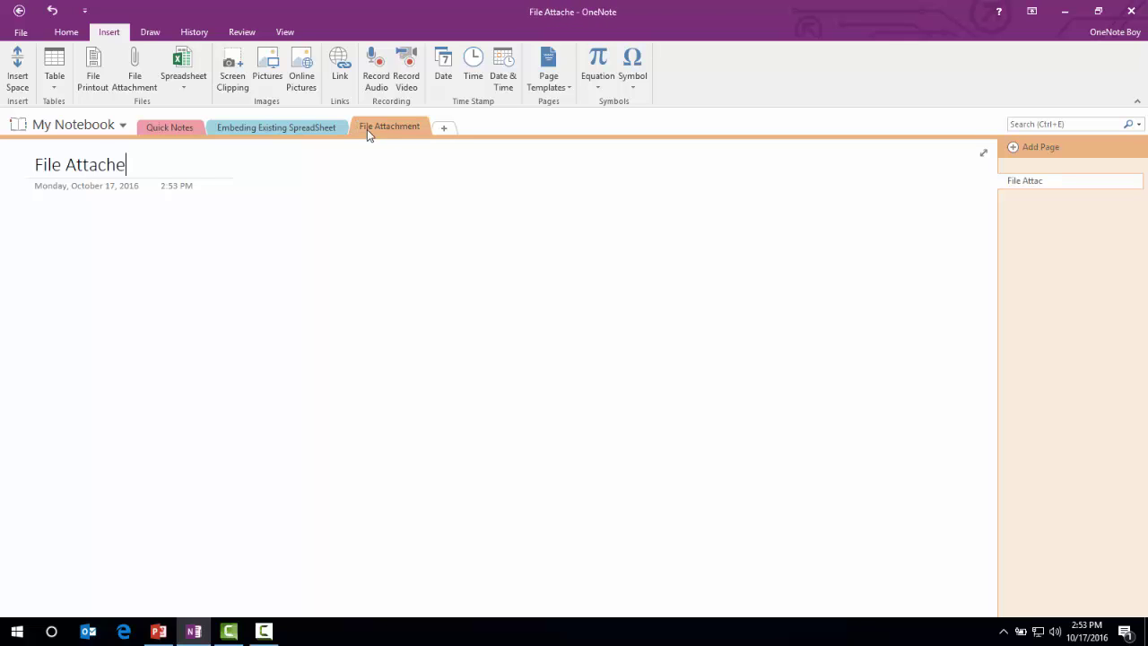
text(mn)
key(BackSpace)
key(BackSpace)
key(BackSpace)
text(ment)
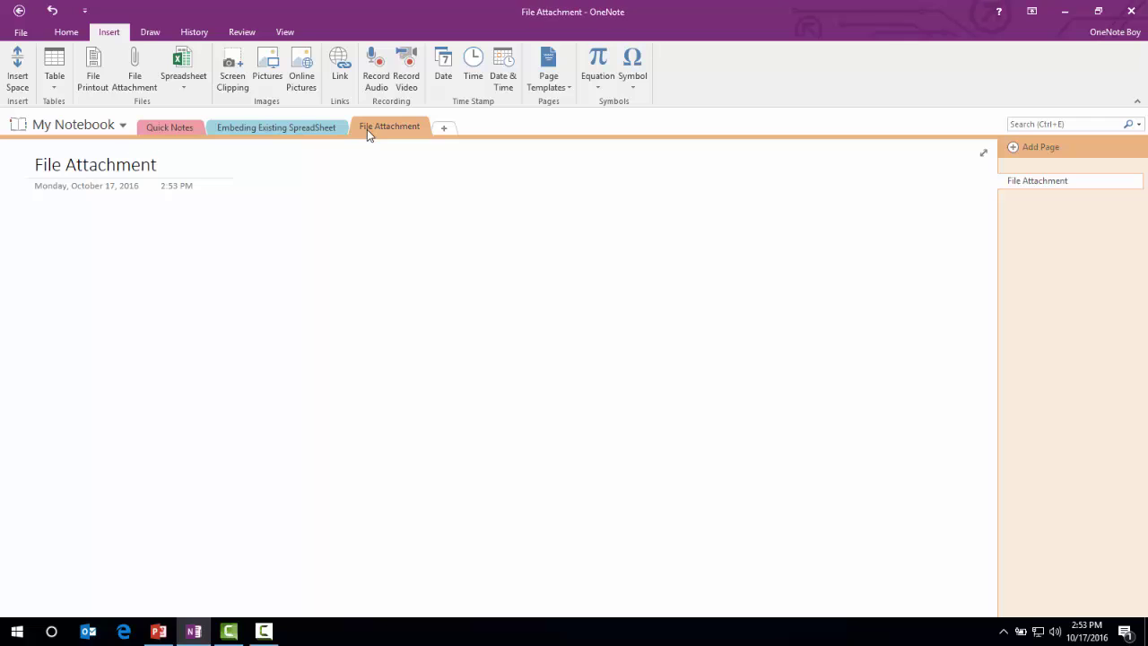
key(Return)
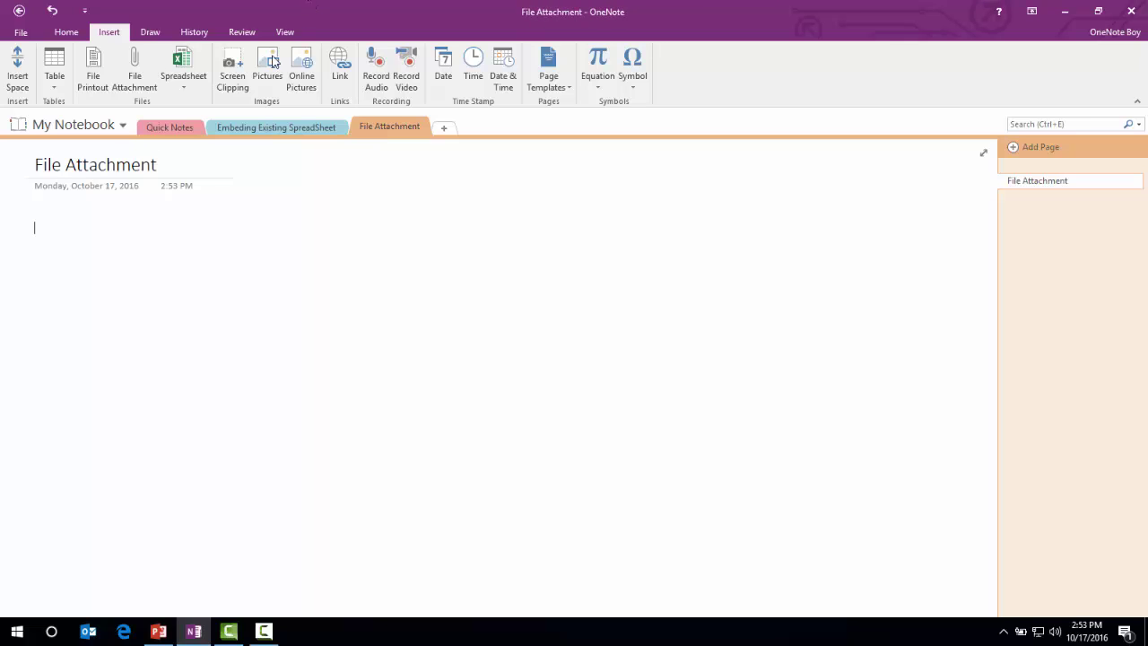
Attach "Monthly family meal planner1" to the File Attachment page with the File Attachment command, using the Attach File option.
click(142, 86)
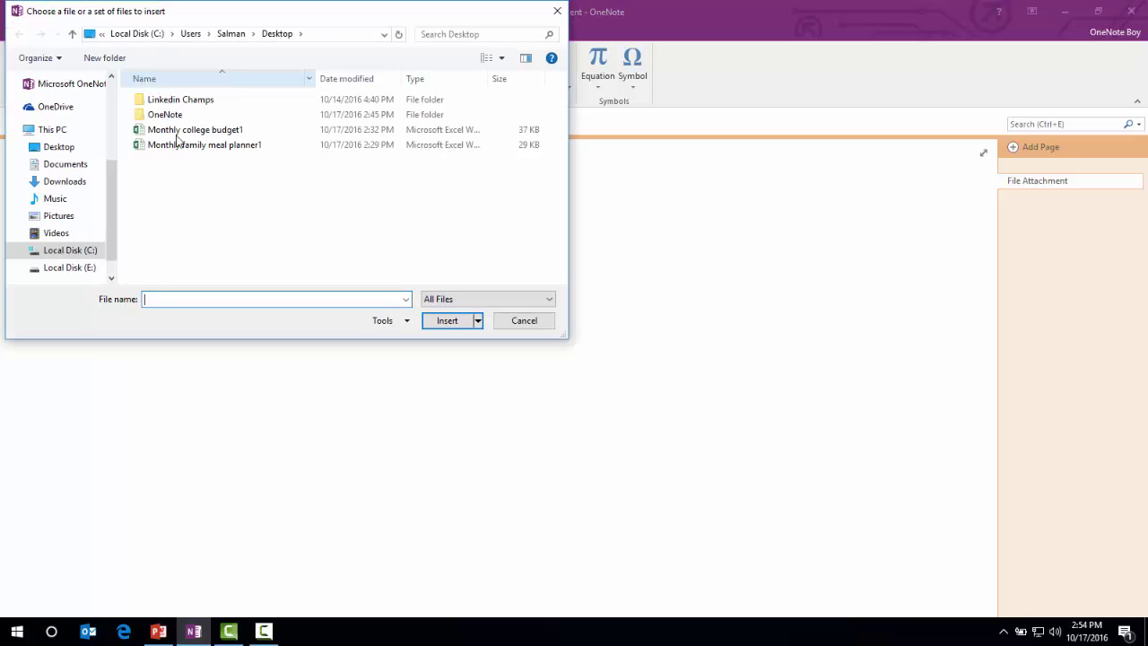
click(190, 147)
double_click(190, 147)
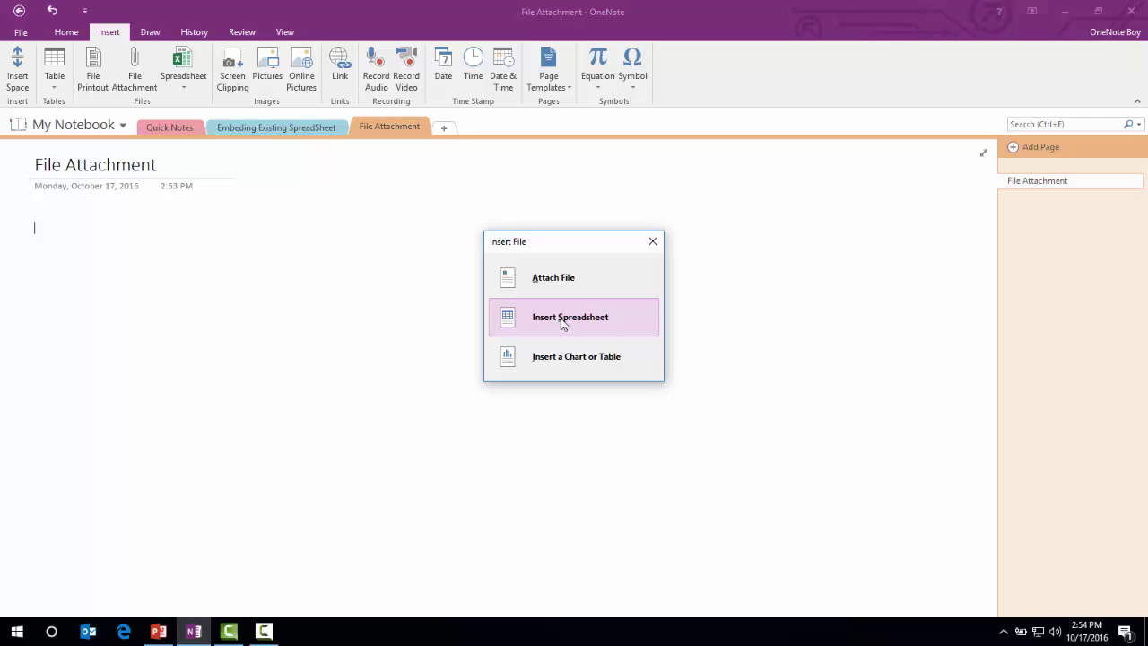
click(552, 289)
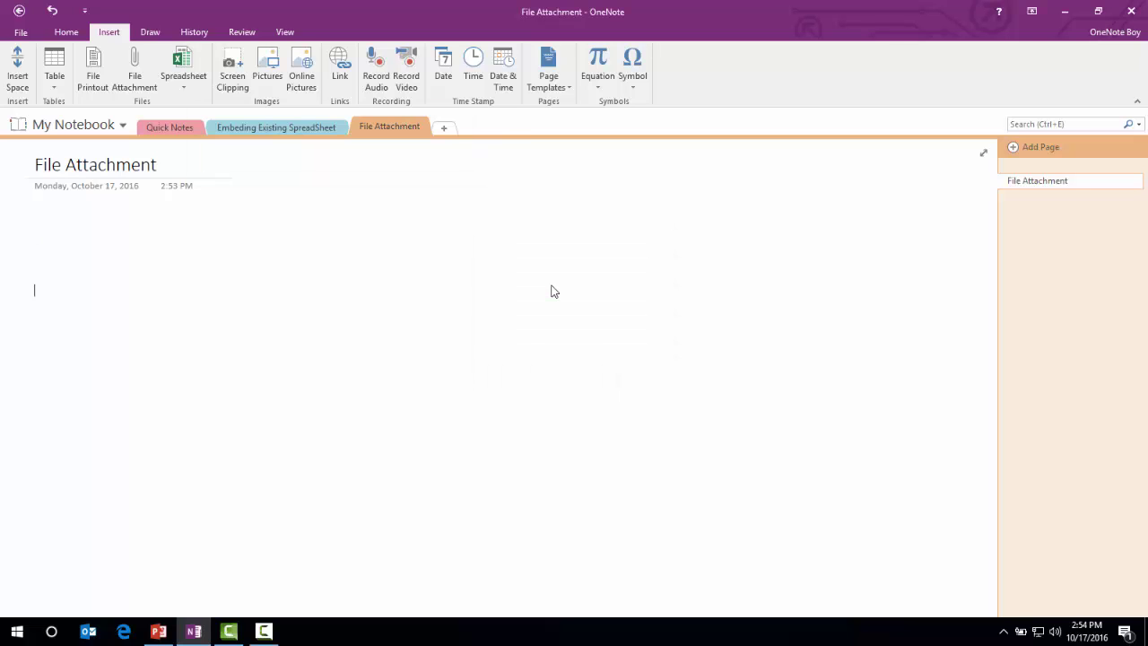
Open the meal planner attached to the File Attachment page in Excel, then close it and save its changes.
double_click(65, 260)
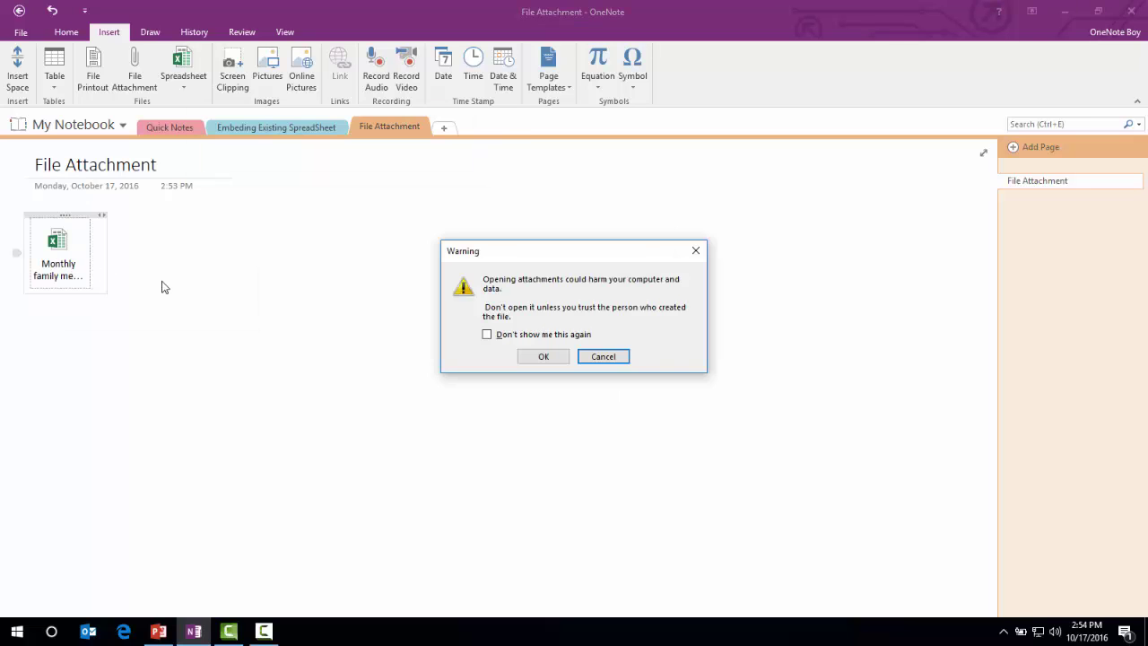
click(522, 351)
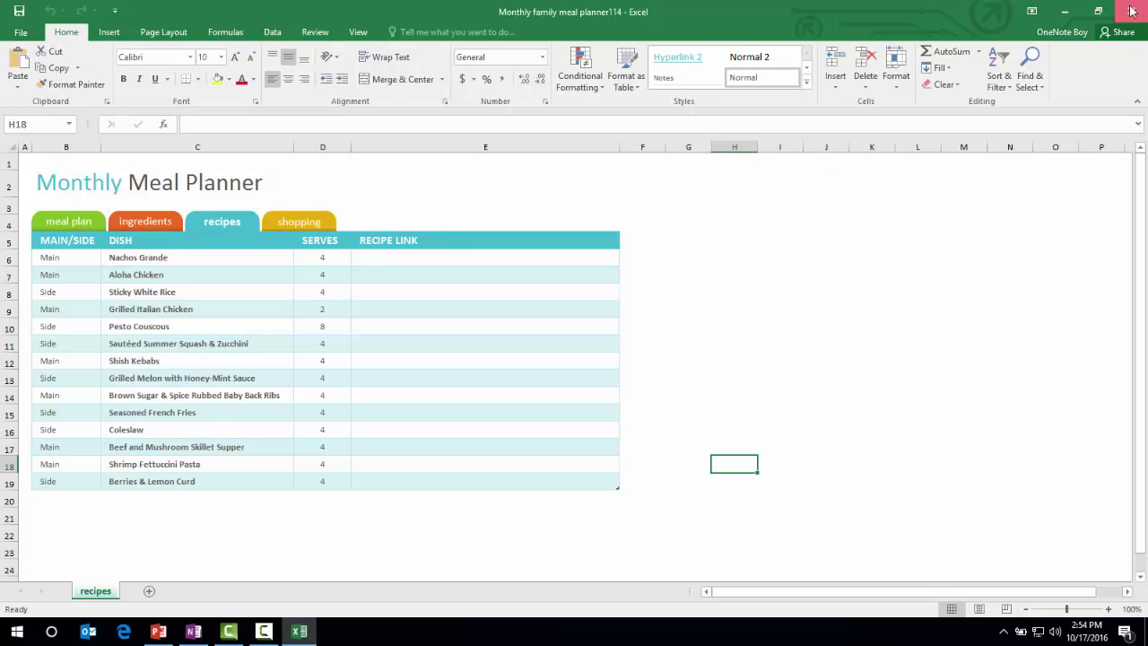
click(1132, 11)
click(524, 337)
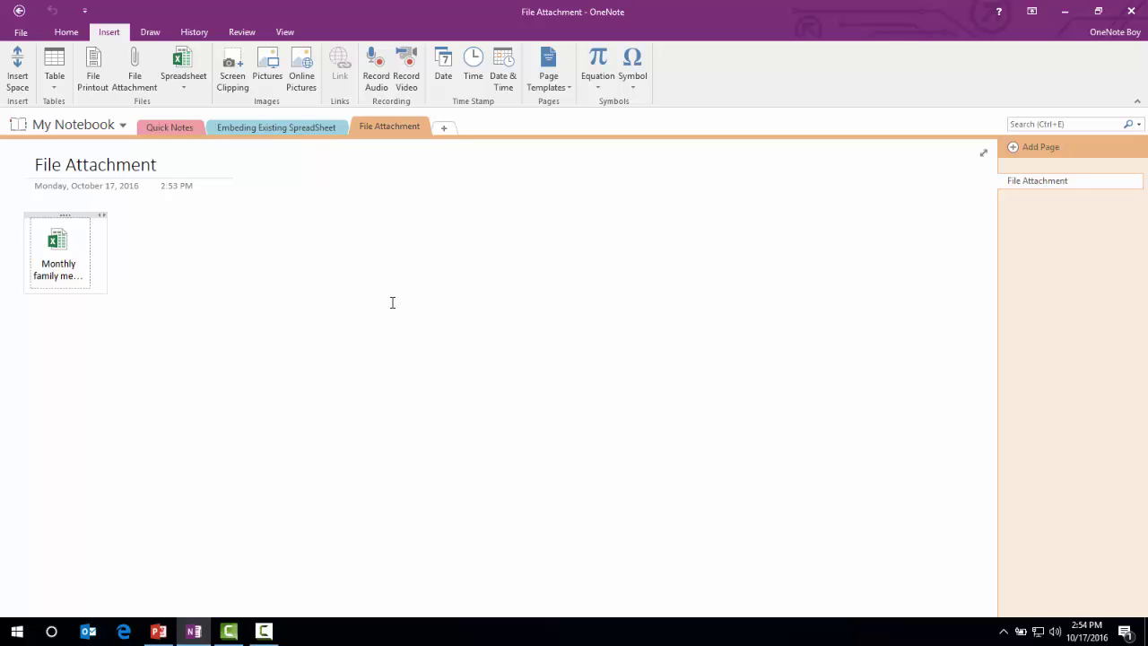
click(264, 630)
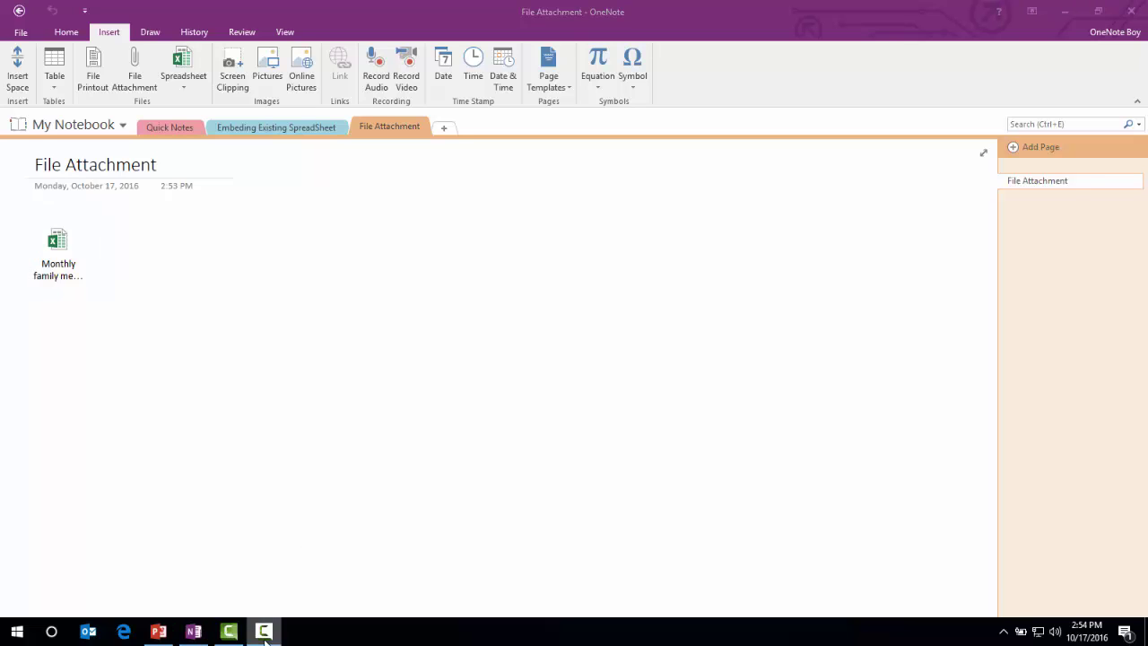